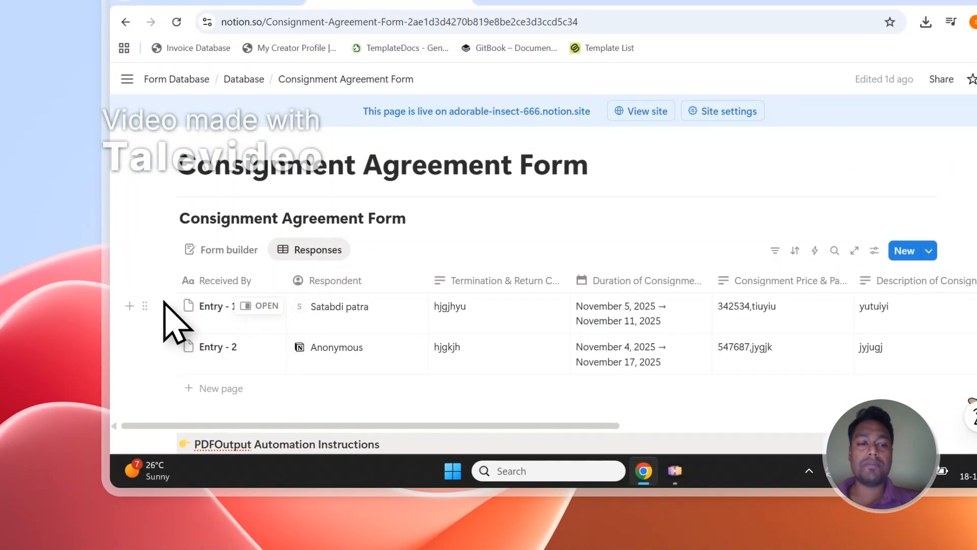
Select the Entry - 1 and Entry - 2 responses of the Consignment Agreement Form and clear the selection again.
left_click(164, 306)
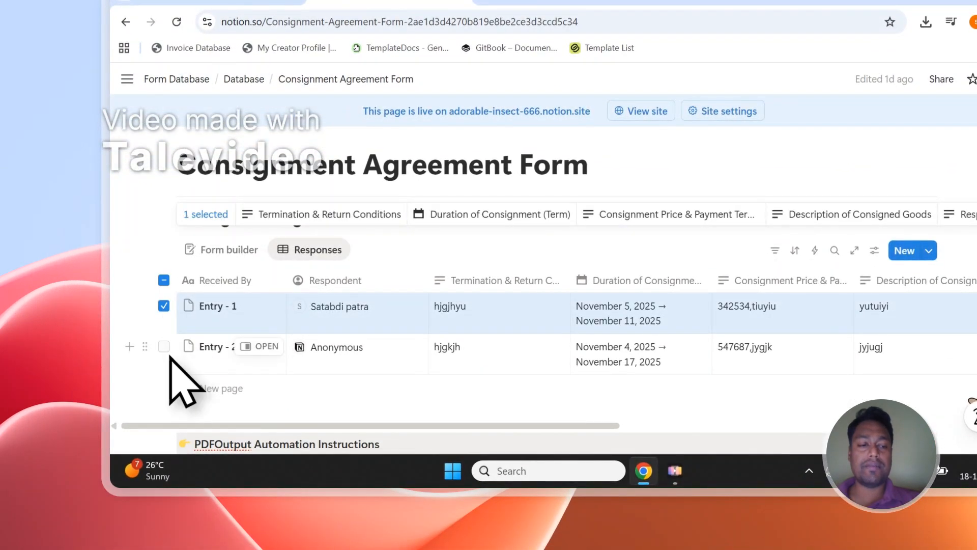
left_click(163, 346)
left_click(165, 282)
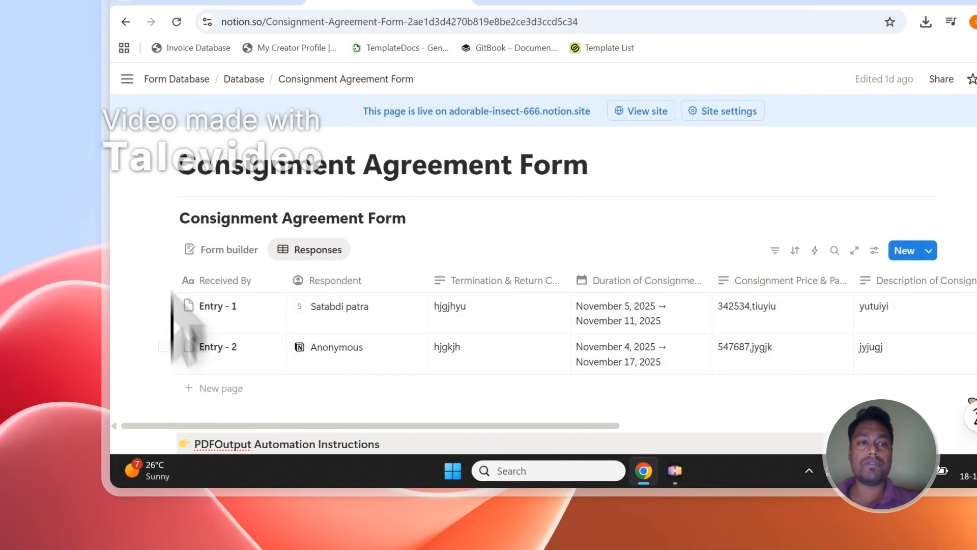
left_click(209, 102)
left_click(377, 84)
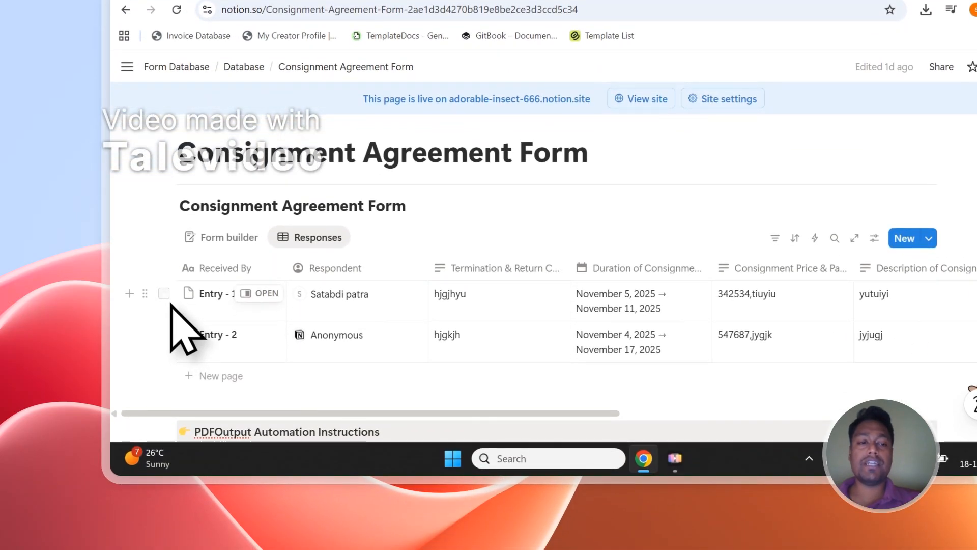
left_click(164, 294)
left_click(163, 334)
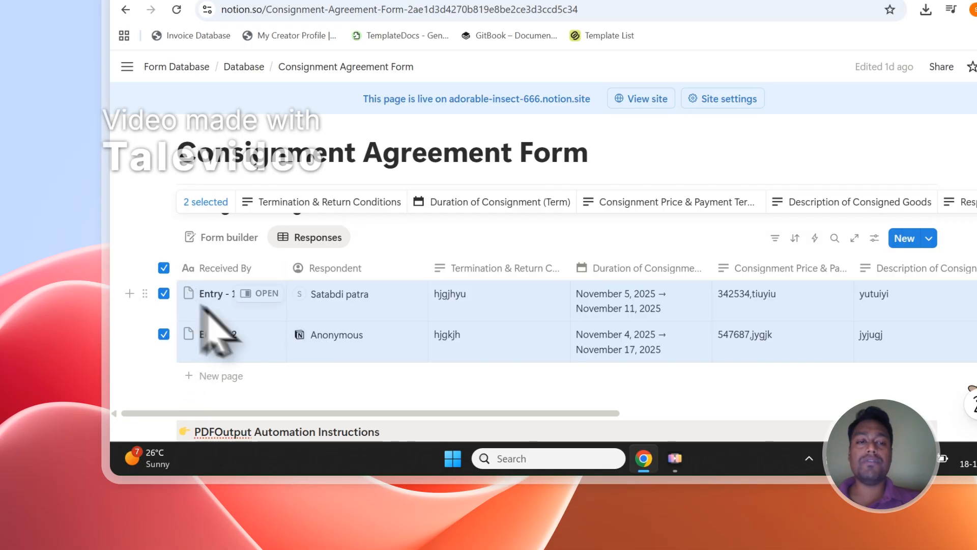
left_click(168, 270)
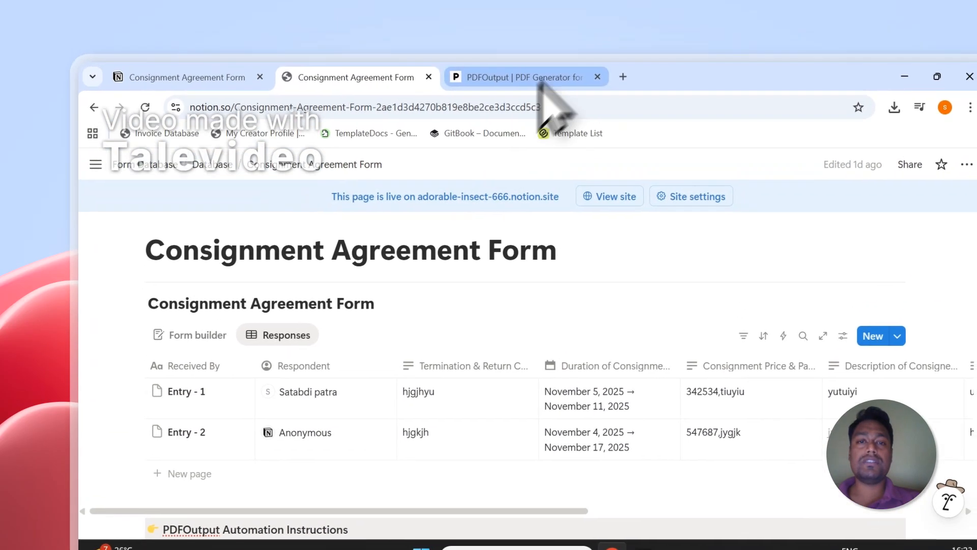
Switch to the PDFOutput website and read how it generates PDFs from Google Docs using a Notion database.
left_click(545, 82)
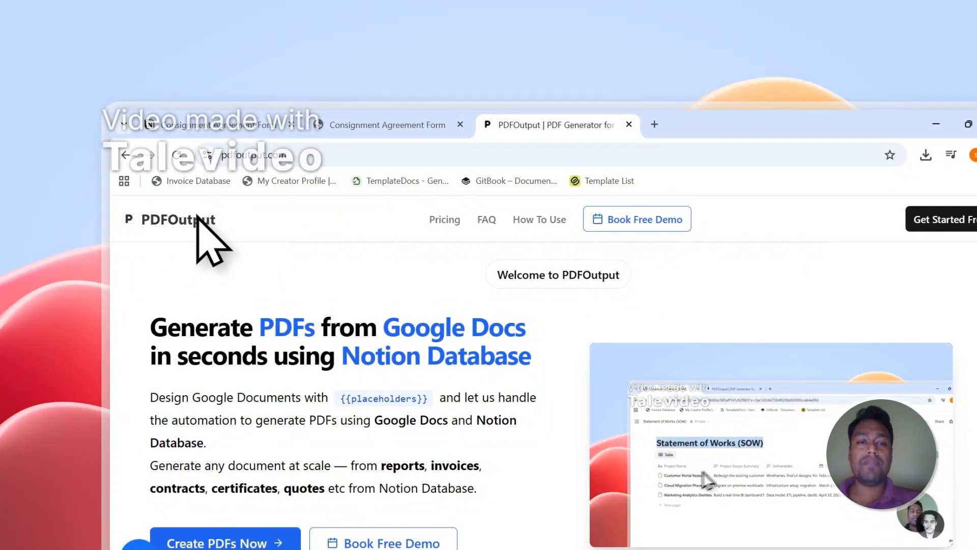
double_click(285, 328)
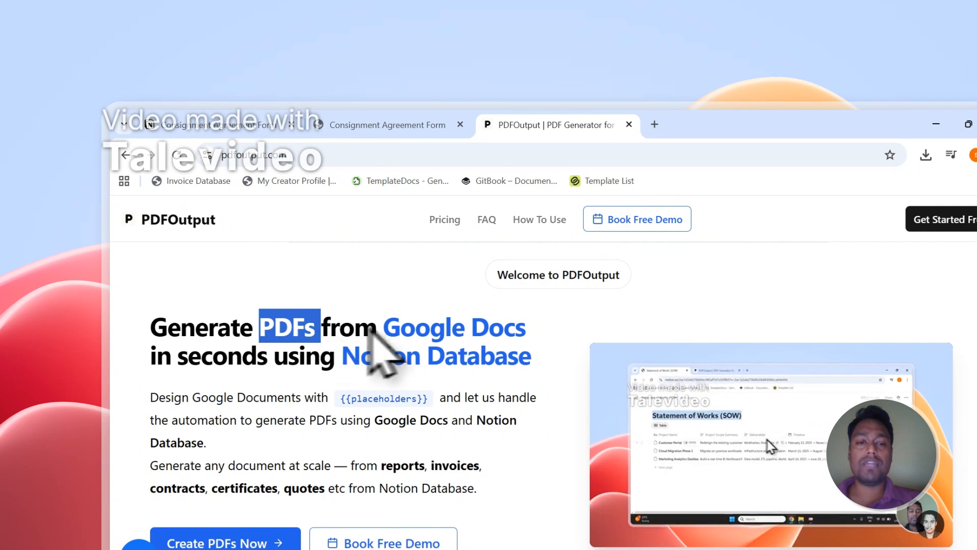
left_click_drag(389, 328, 519, 332)
left_click_drag(344, 353, 550, 361)
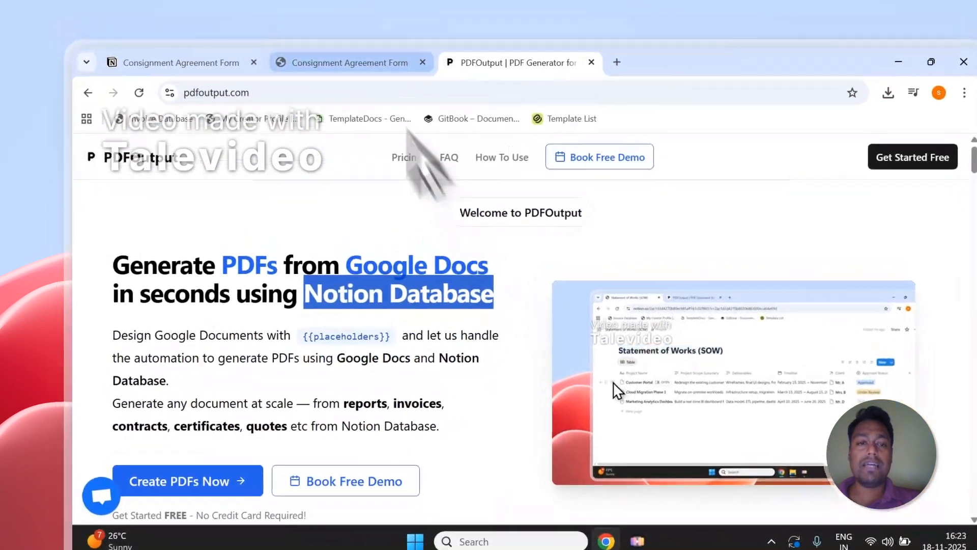
left_click(359, 78)
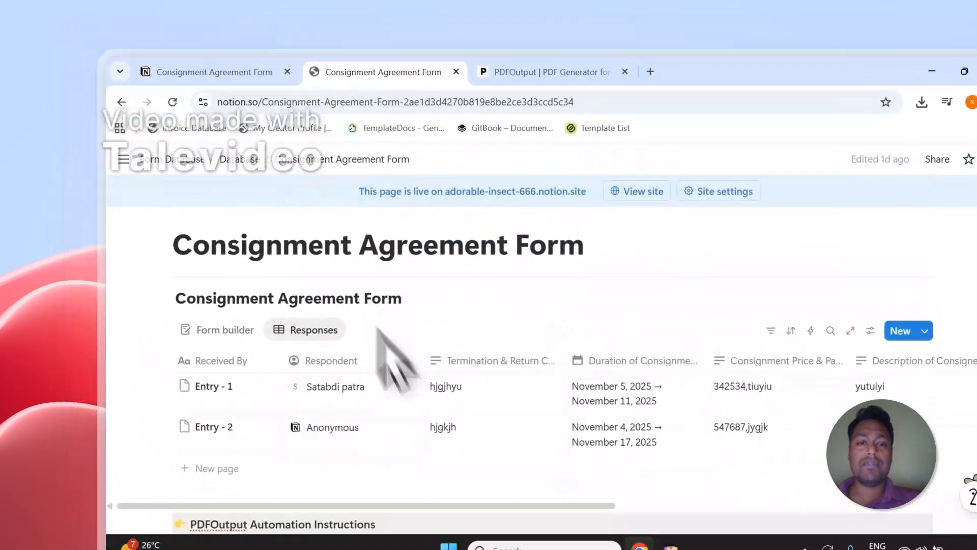
left_click(539, 35)
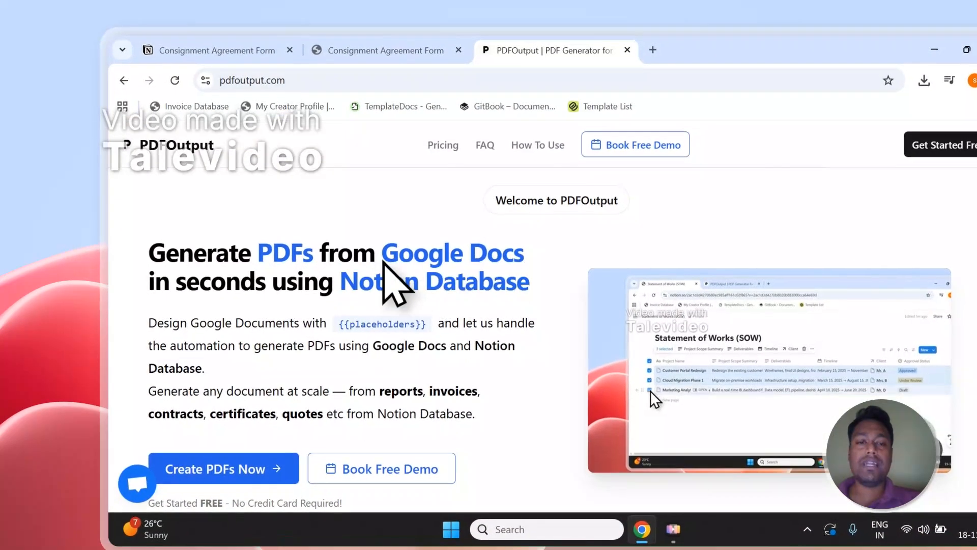
left_click_drag(383, 261, 527, 262)
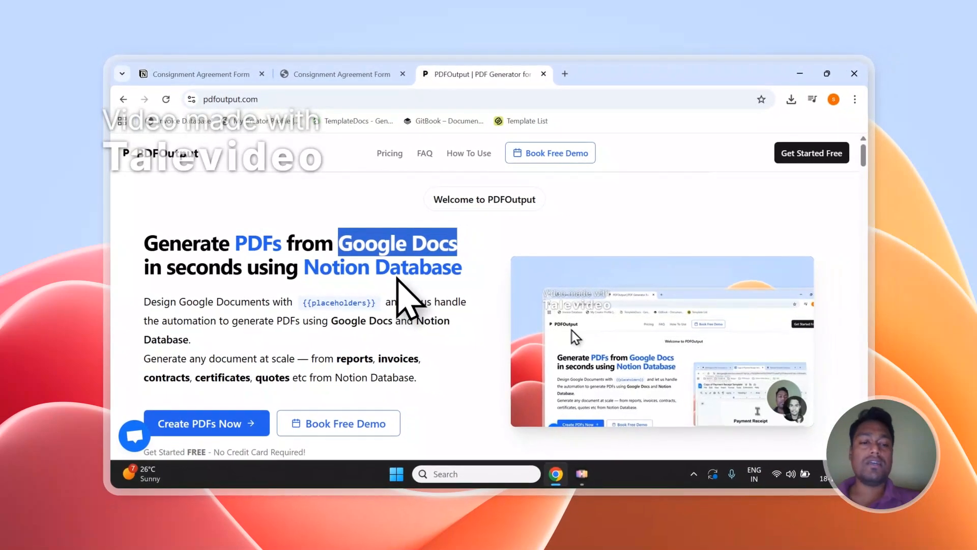
scroll(348, 340, "down", 1)
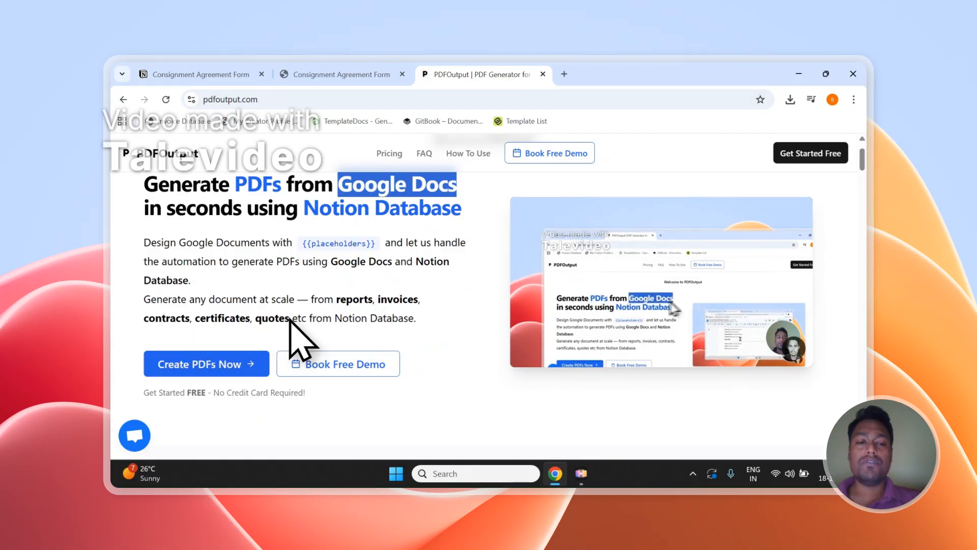
scroll(293, 321, "up", 1)
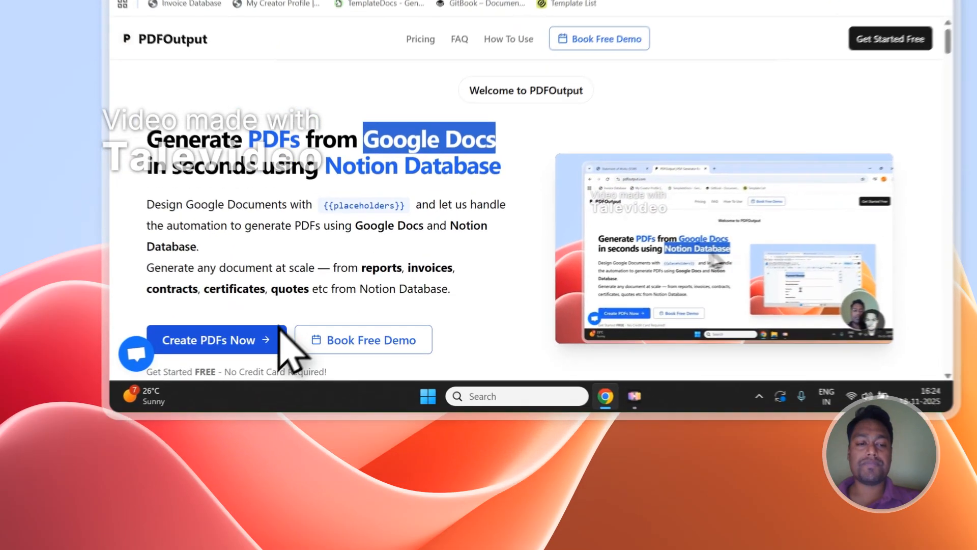
Start creating PDFs and sign in to PDFOutput with the intended Google account, granting the requested access.
left_click(280, 331)
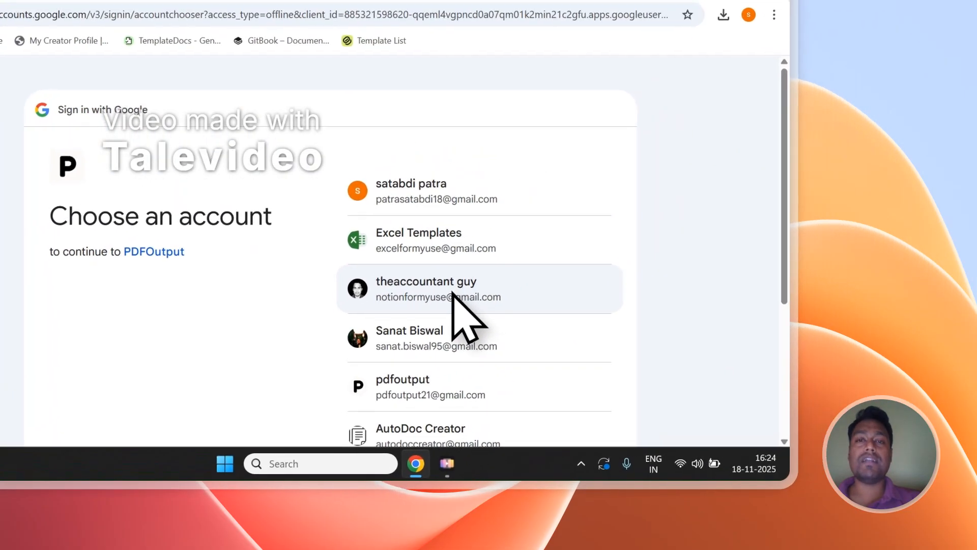
left_click(684, 156)
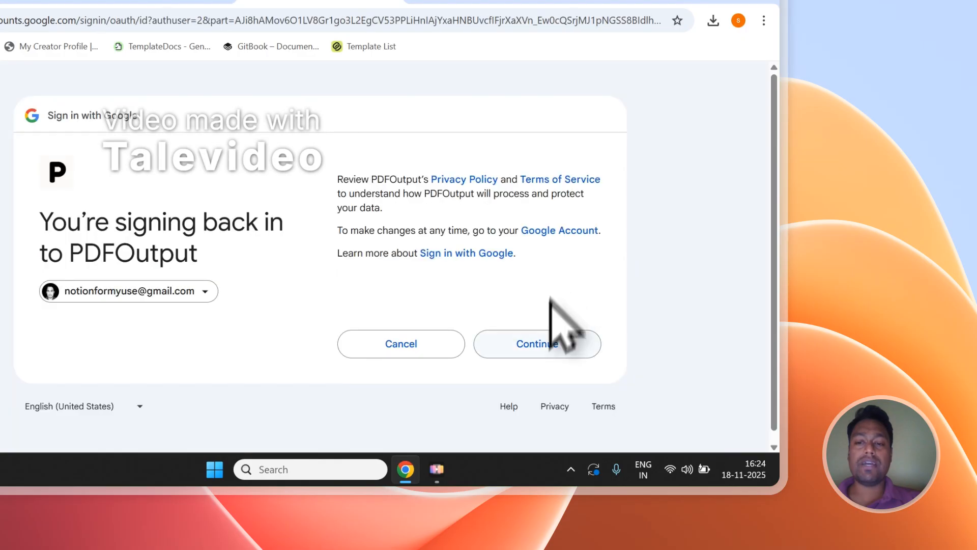
left_click(543, 345)
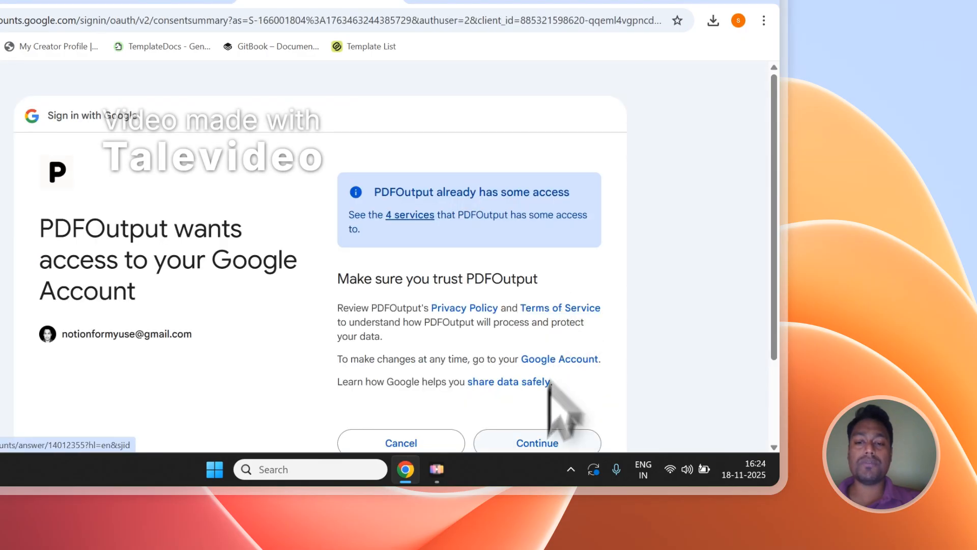
left_click(547, 444)
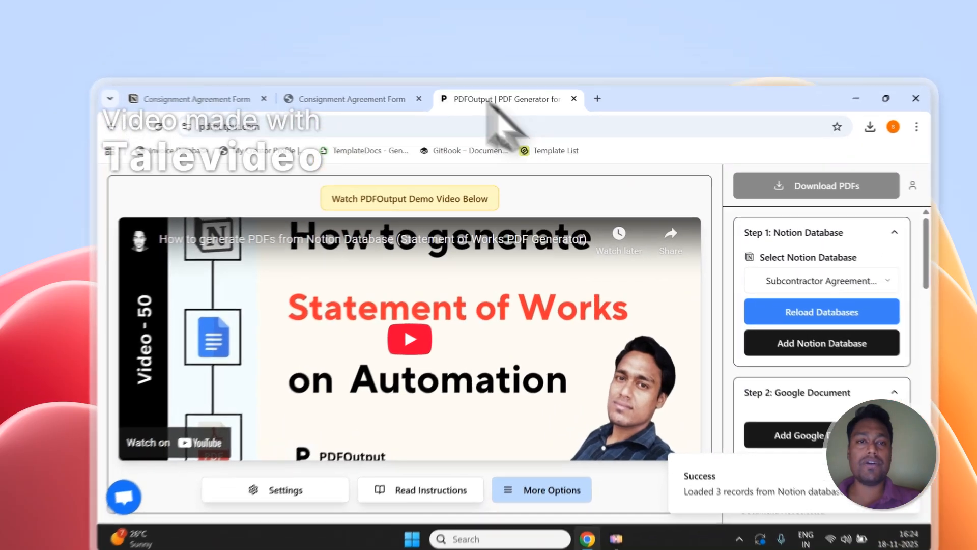
Compare the Consignment Agreement Form database in Notion with the property list of the database selected in PDFOutput.
left_click(341, 74)
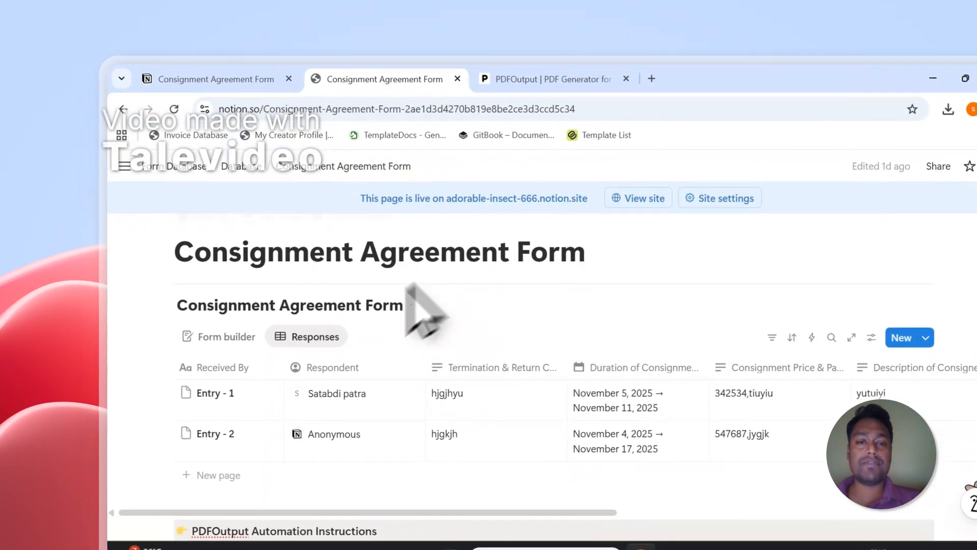
left_click(546, 79)
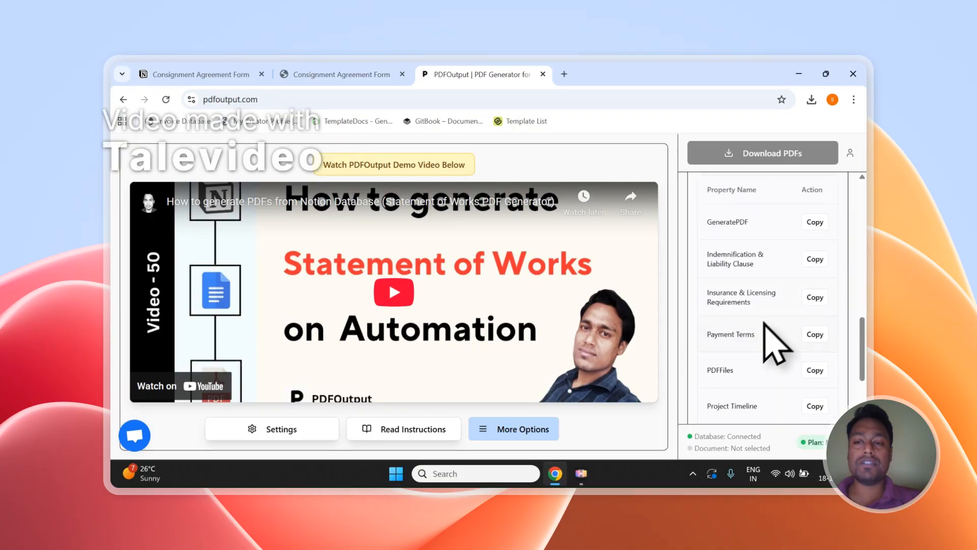
left_click(356, 74)
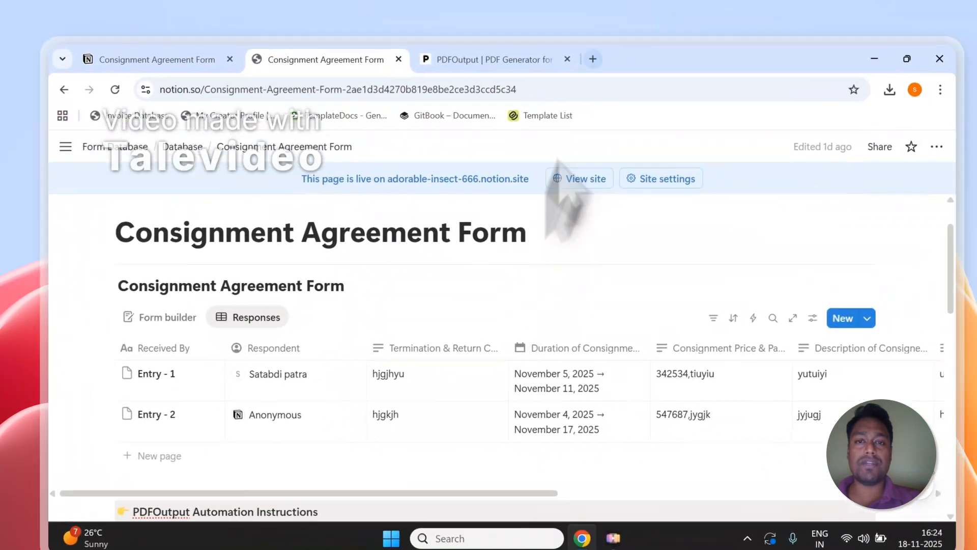
left_click(488, 59)
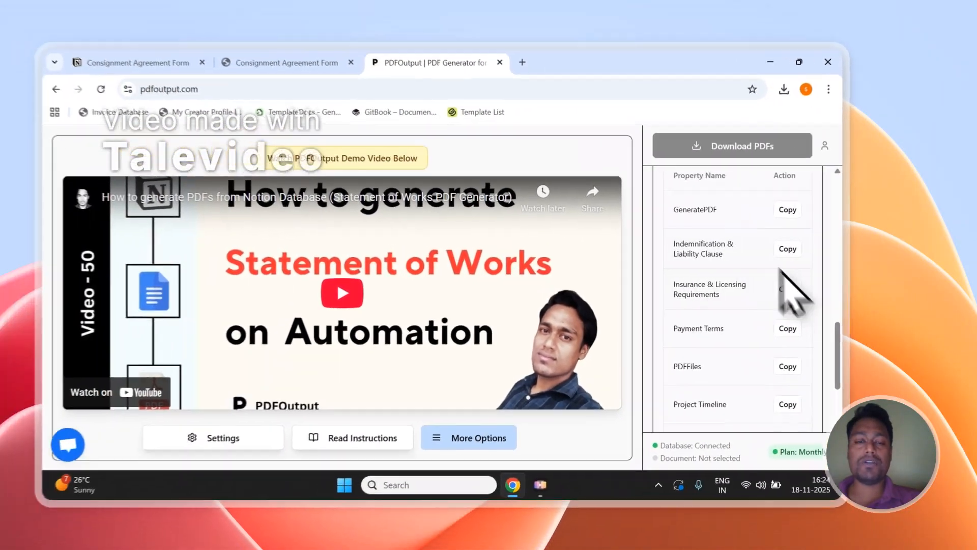
Start adding a Notion database in PDFOutput and copy the Consignment Agreement Form page title from Notion.
scroll(815, 275, "up", 10)
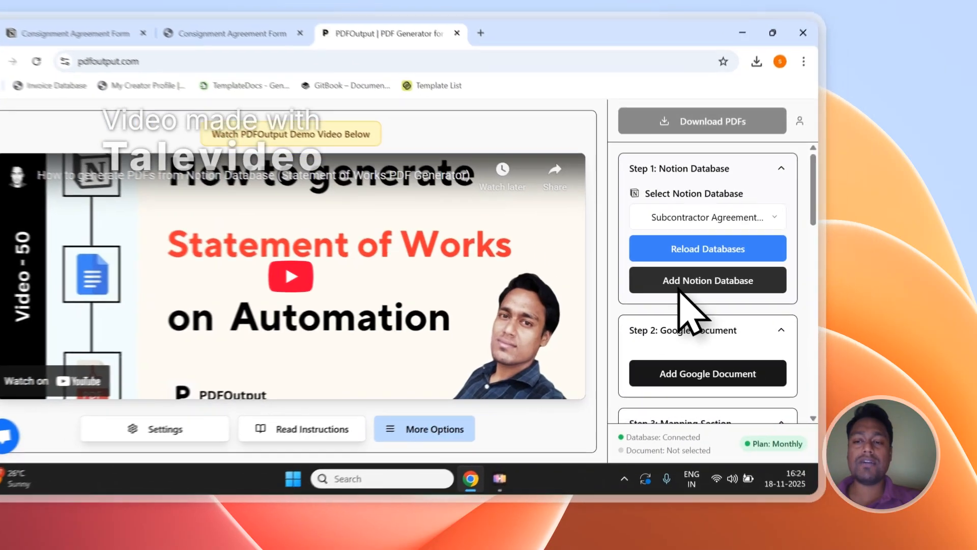
left_click(748, 298)
left_click(204, 7)
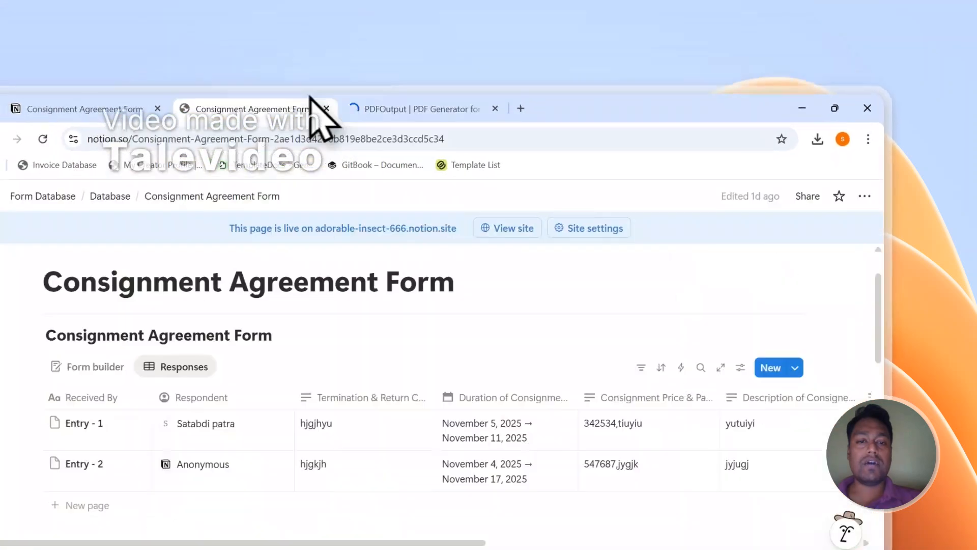
left_click(469, 301)
left_click_drag(469, 302, 89, 303)
key("ctrl+c")
right_click(210, 266)
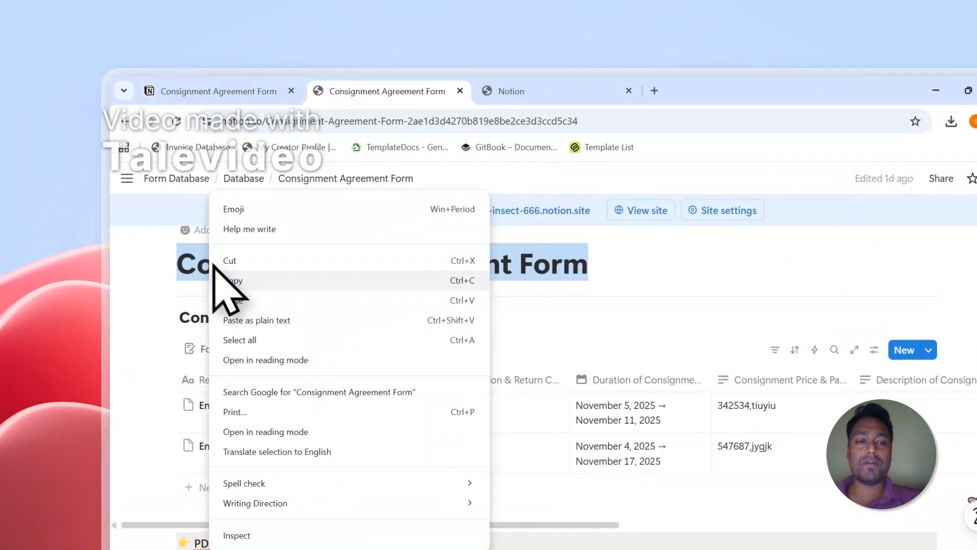
left_click(244, 285)
In the PDFOutput connection request, search for "Consignment Agreement Form" and select the page under Form Database / Database.
left_click(560, 90)
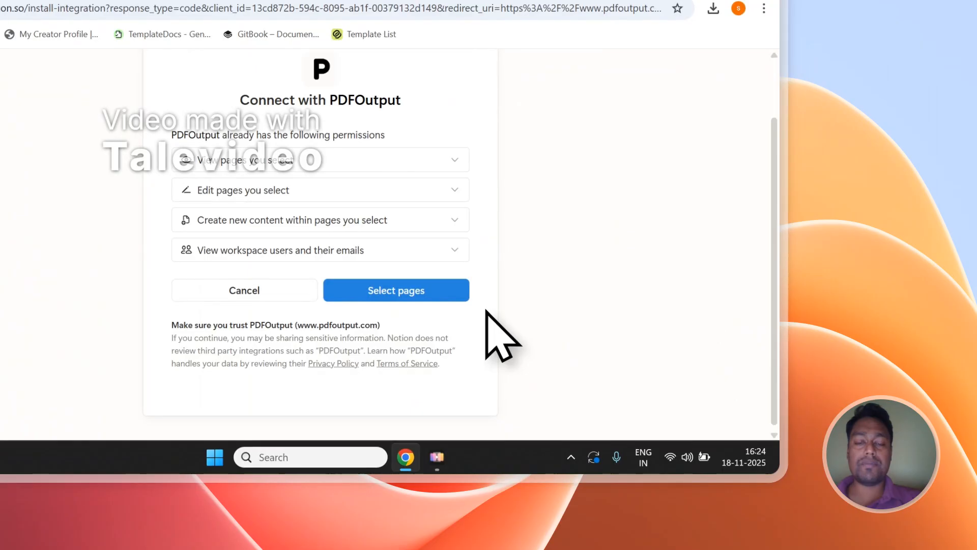
left_click(407, 301)
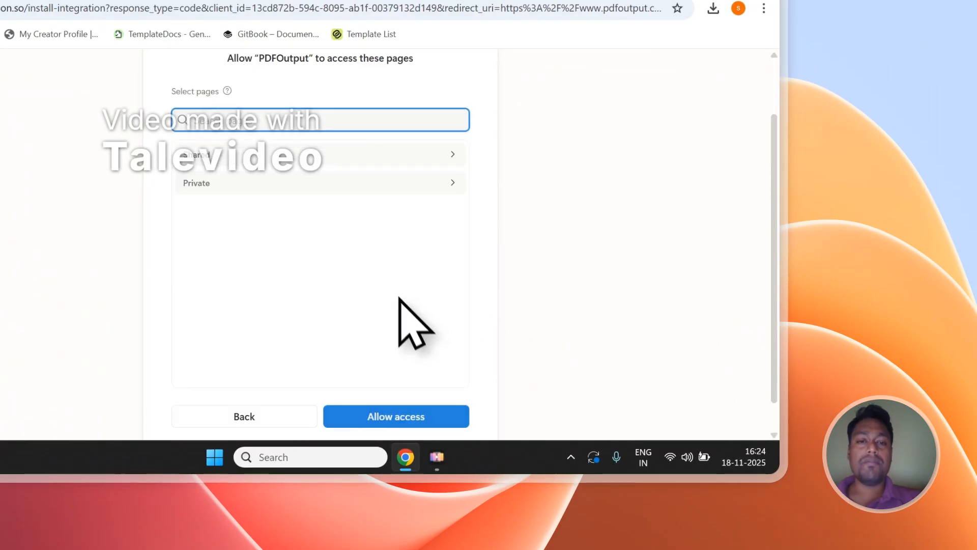
right_click(205, 124)
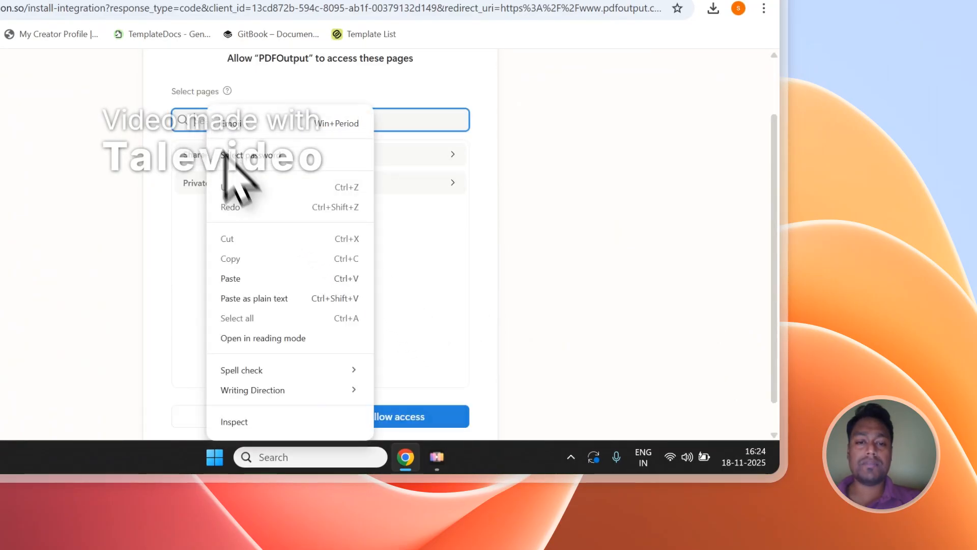
left_click(242, 277)
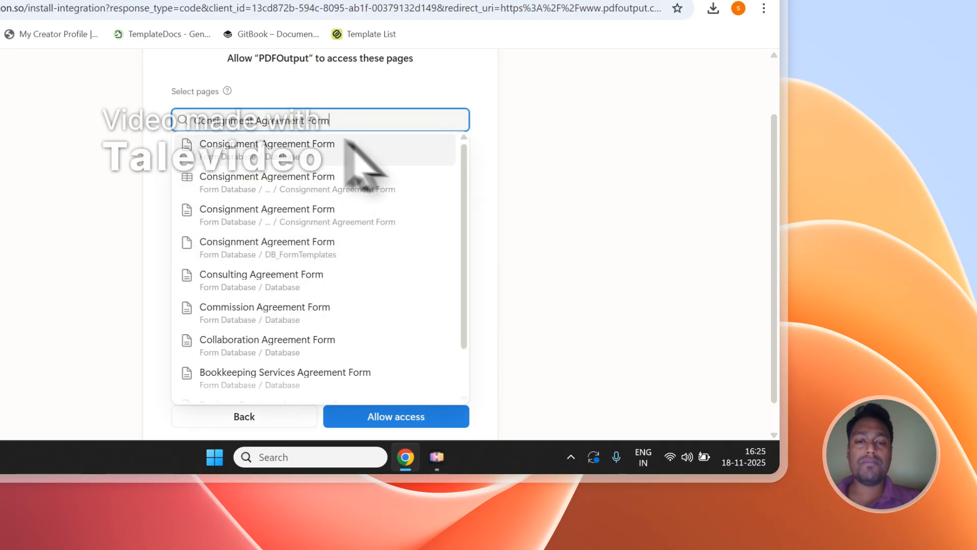
left_click(292, 151)
left_click(381, 105)
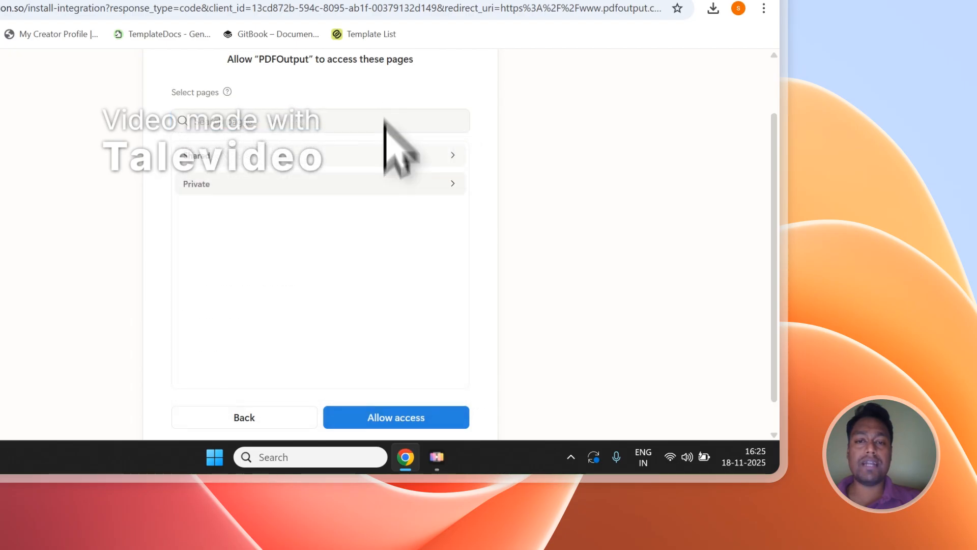
Expand the private pages and check the manually selected ones against the Consignment Agreement Form page in Notion.
scroll(386, 132, "up", 2)
left_click(306, 261)
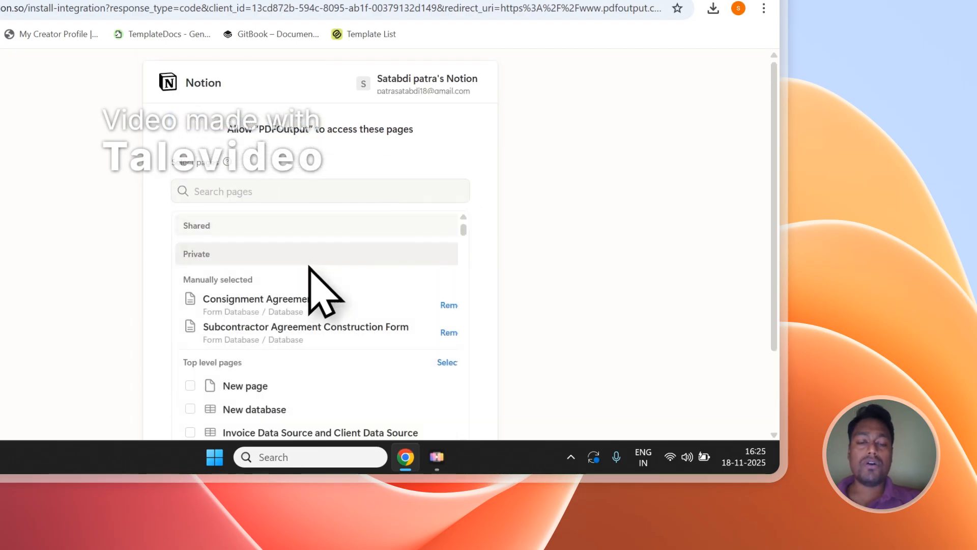
left_click(339, 89)
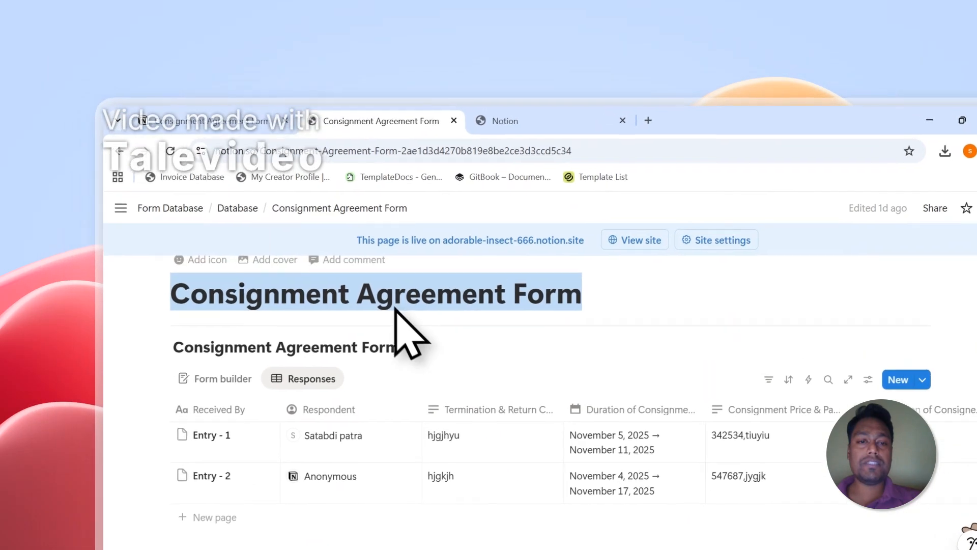
left_click(555, 129)
left_click(456, 343)
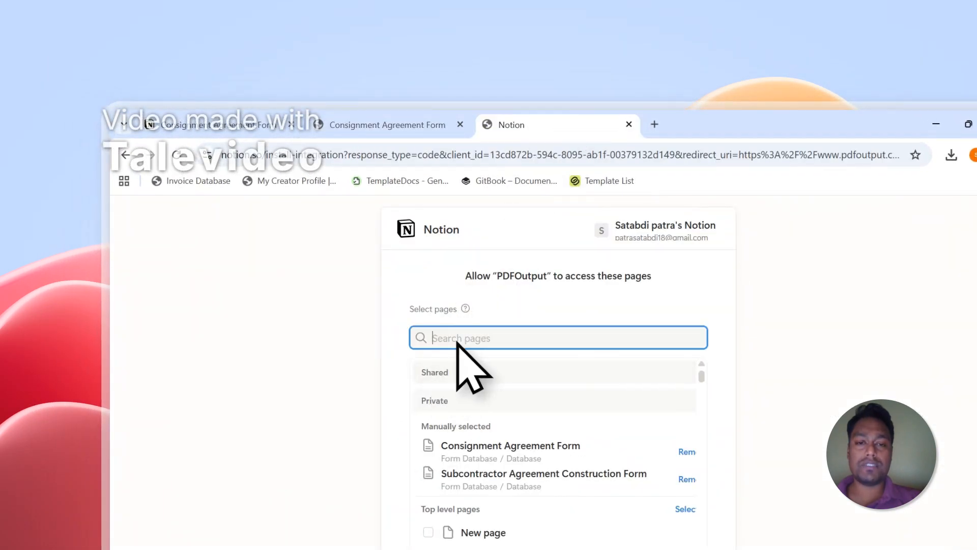
scroll(452, 340, "down", 5)
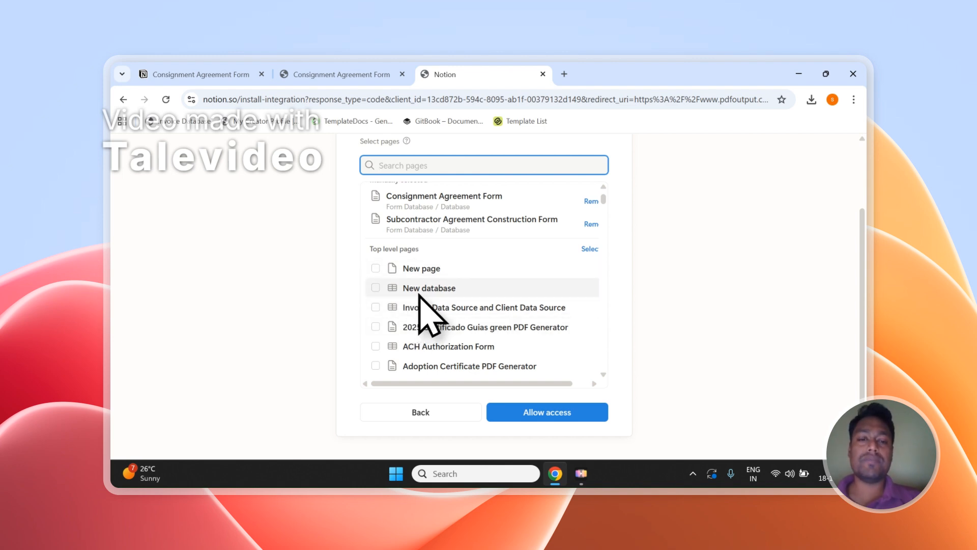
scroll(418, 295, "up", 3)
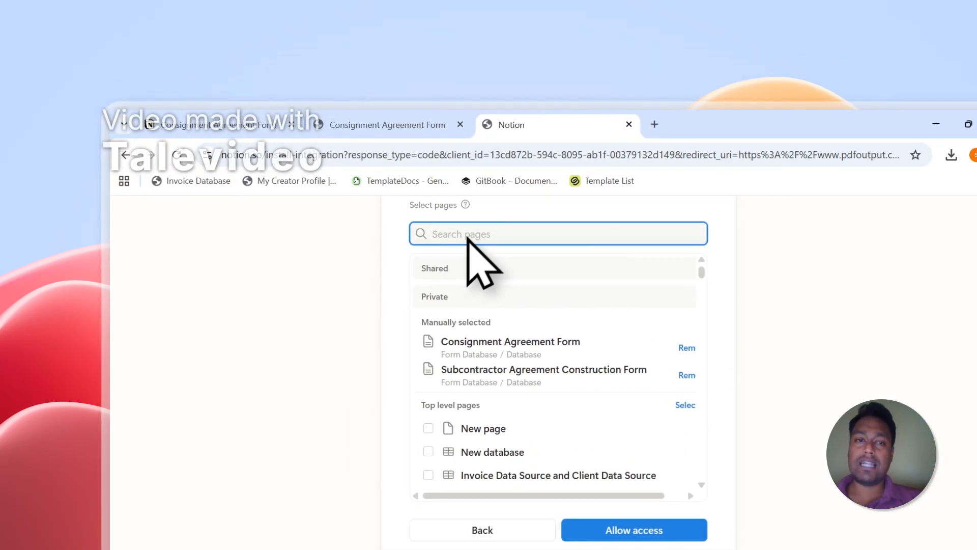
left_click(387, 125)
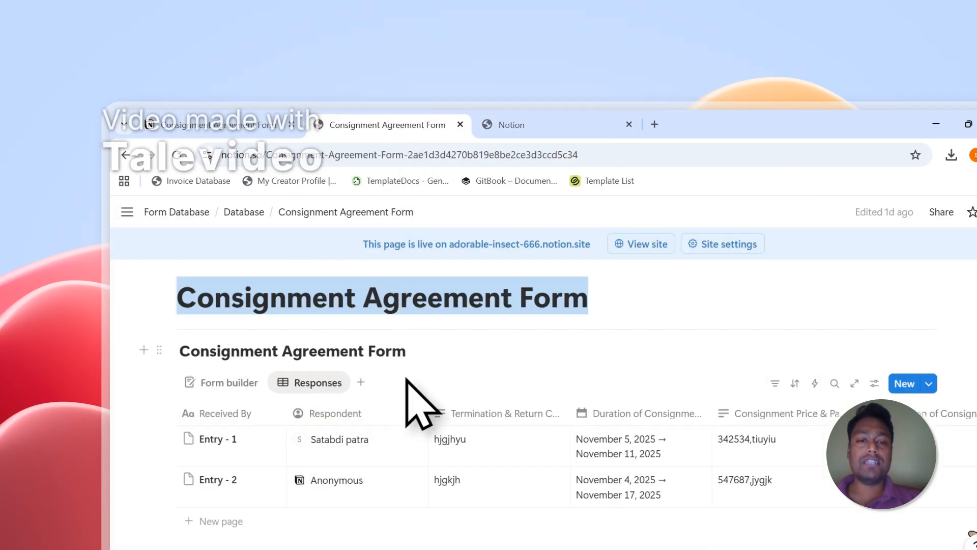
Recheck the Consignment Agreement Form page title in Notion and allow PDFOutput access to the manually selected pages.
left_click(484, 305)
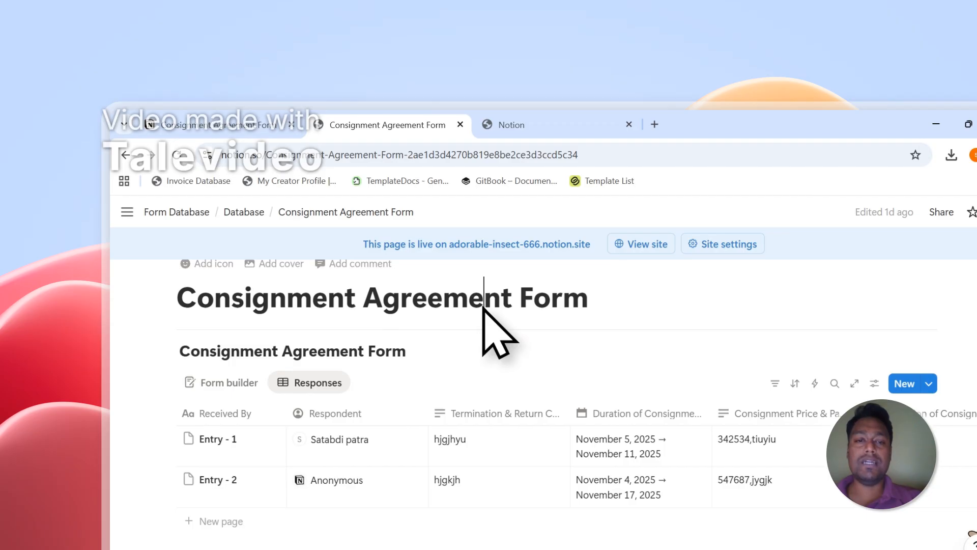
left_click_drag(178, 300, 534, 305)
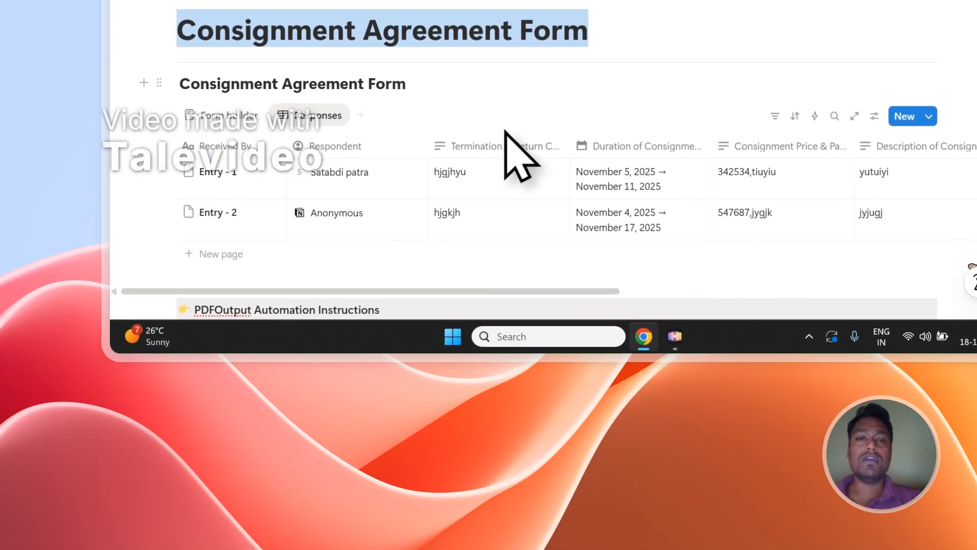
left_click(528, 119)
scroll(511, 193, "up", 2)
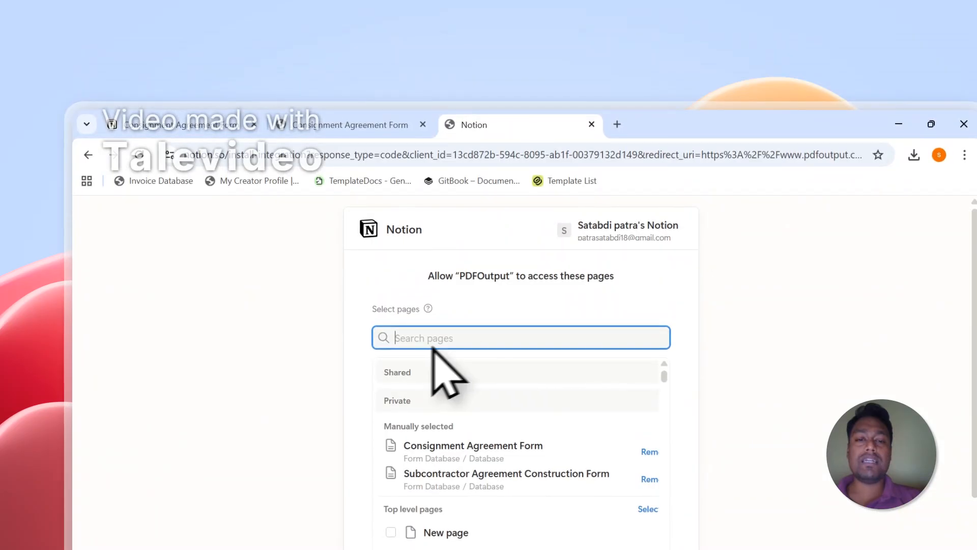
left_click(357, 125)
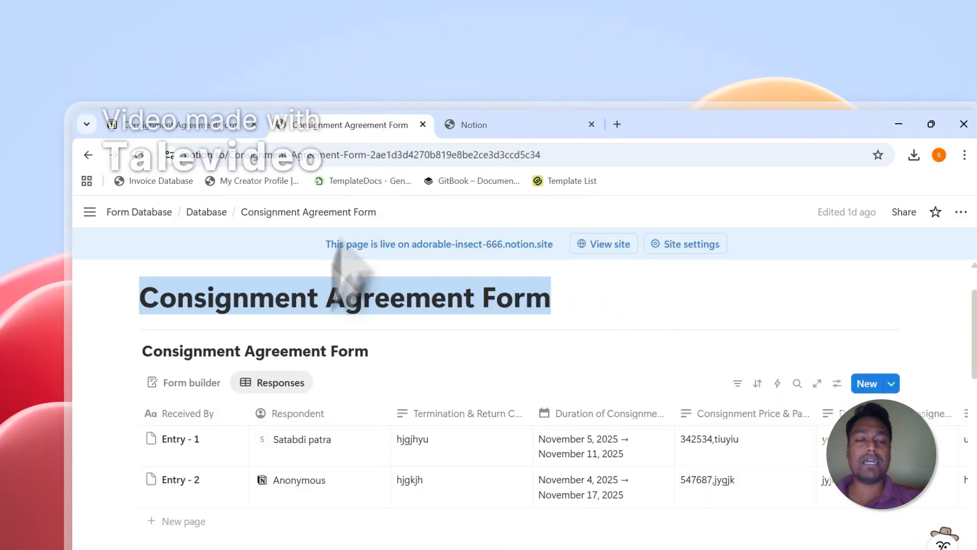
left_click(496, 117)
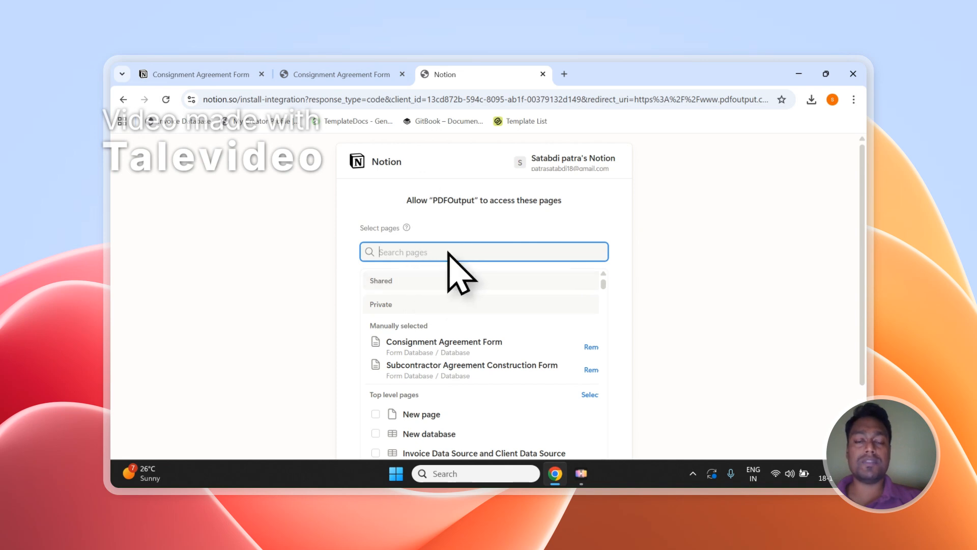
scroll(448, 249, "down", 2)
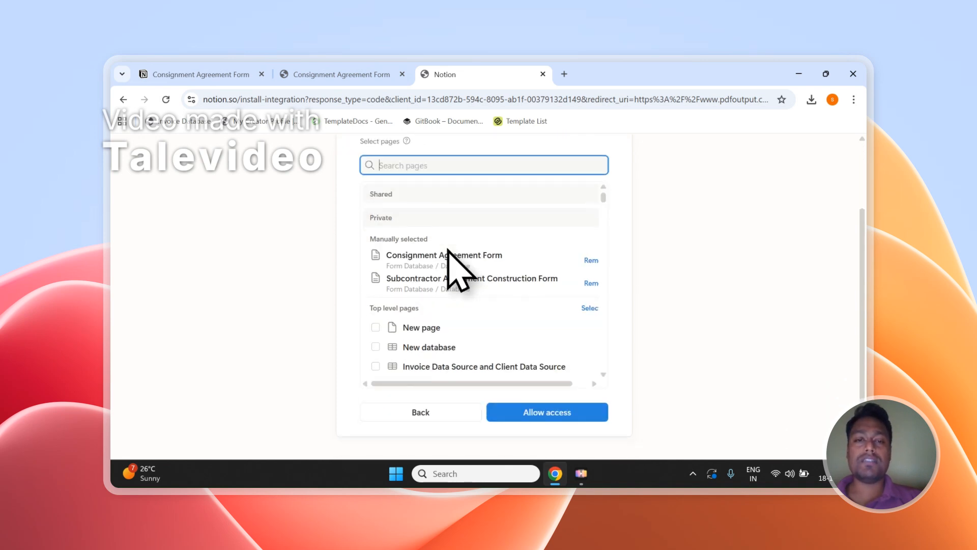
left_click(535, 412)
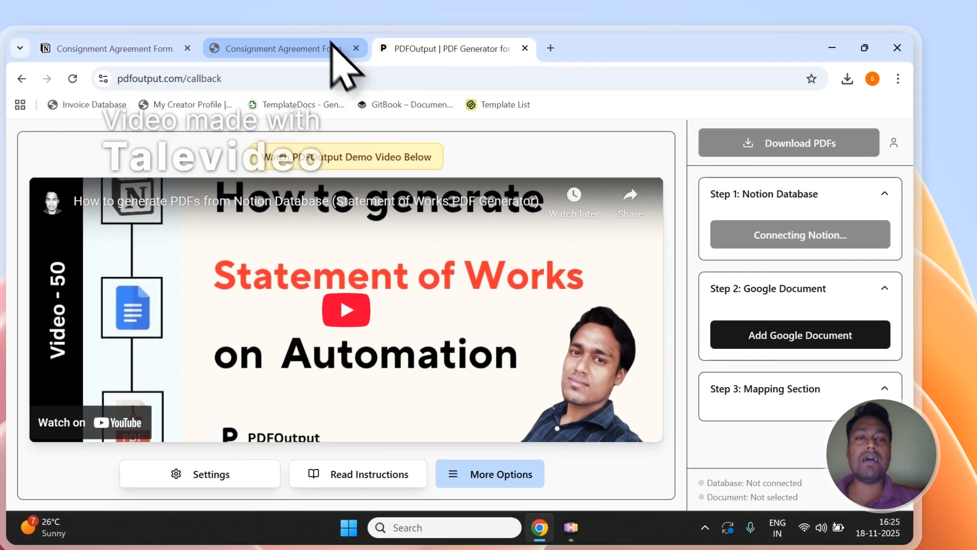
Highlight the Consignment Agreement Form title in Notion to identify the database, and return to PDFOutput.
left_click(331, 45)
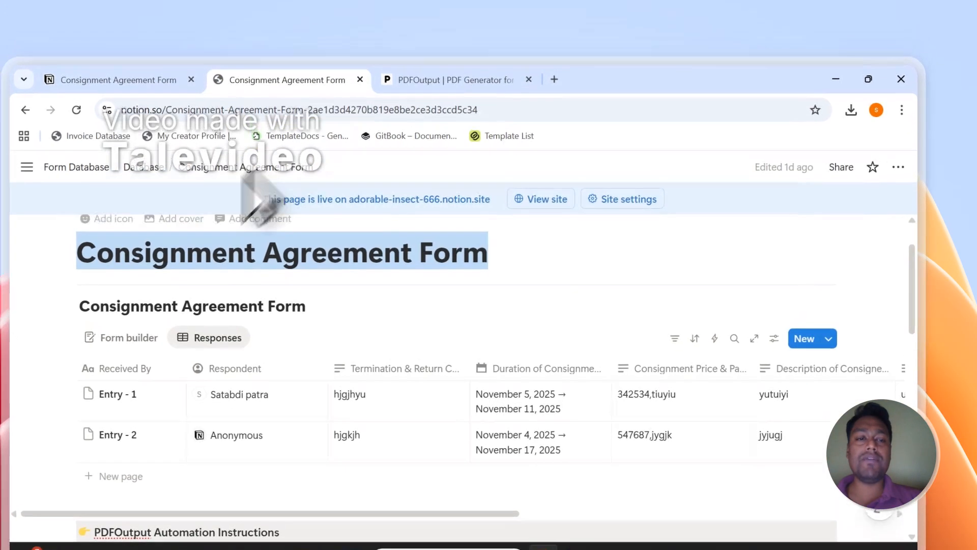
left_click(168, 248)
left_click_drag(78, 257, 487, 261)
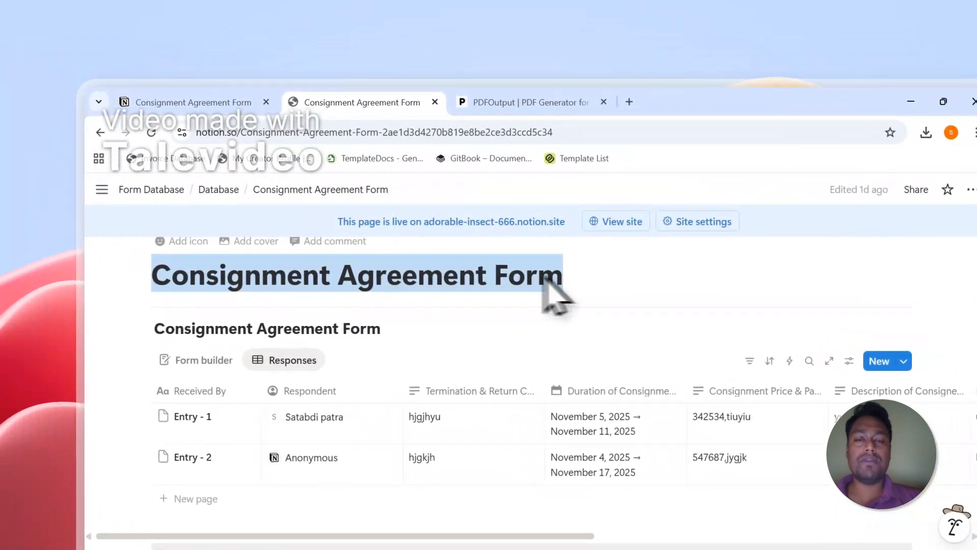
left_click(448, 103)
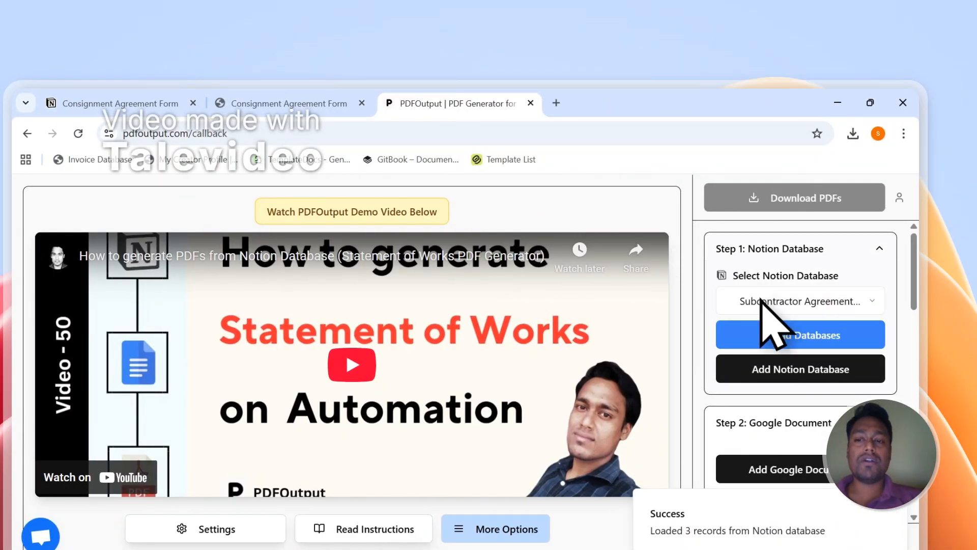
Reload the Notion databases in PDFOutput and check the selectable databases for the Consignment Agreement Form.
left_click(761, 300)
left_click(761, 301)
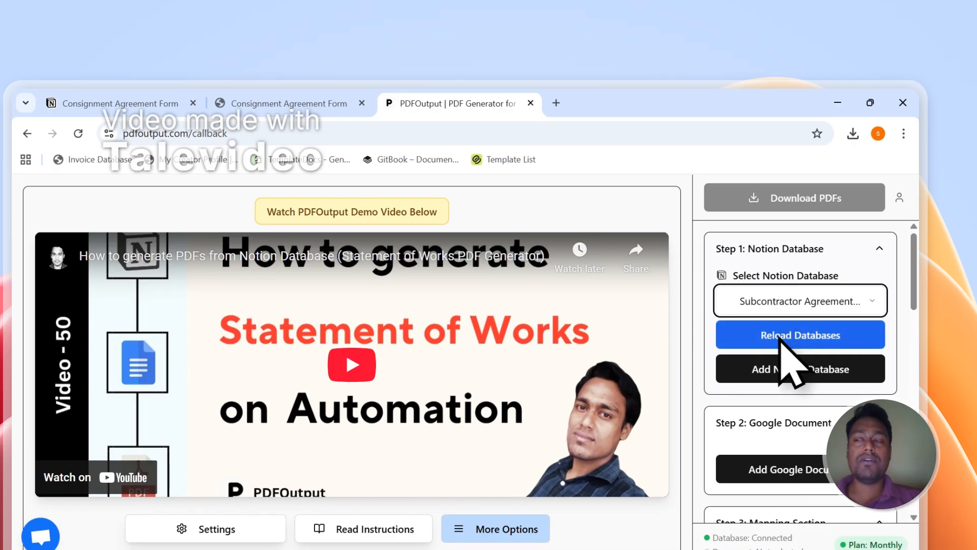
left_click(780, 339)
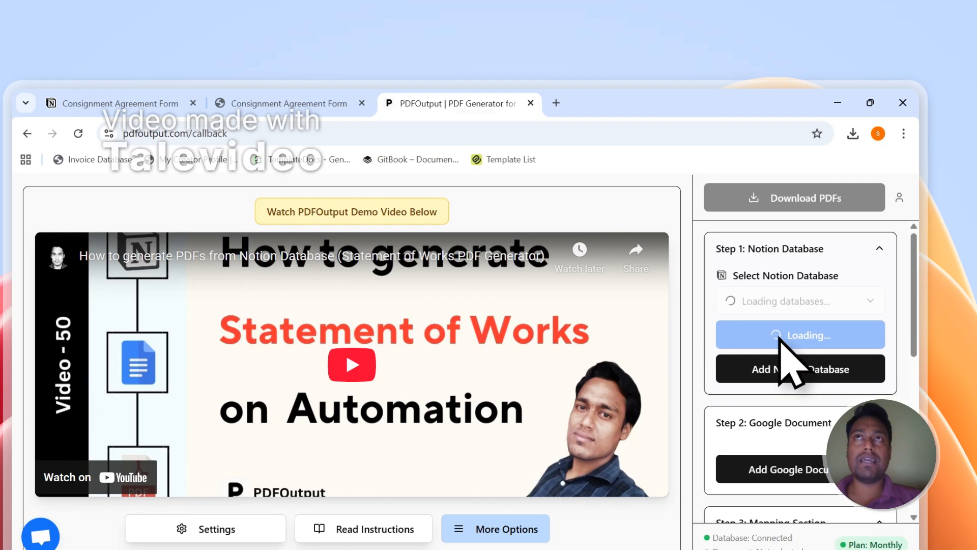
left_click(769, 311)
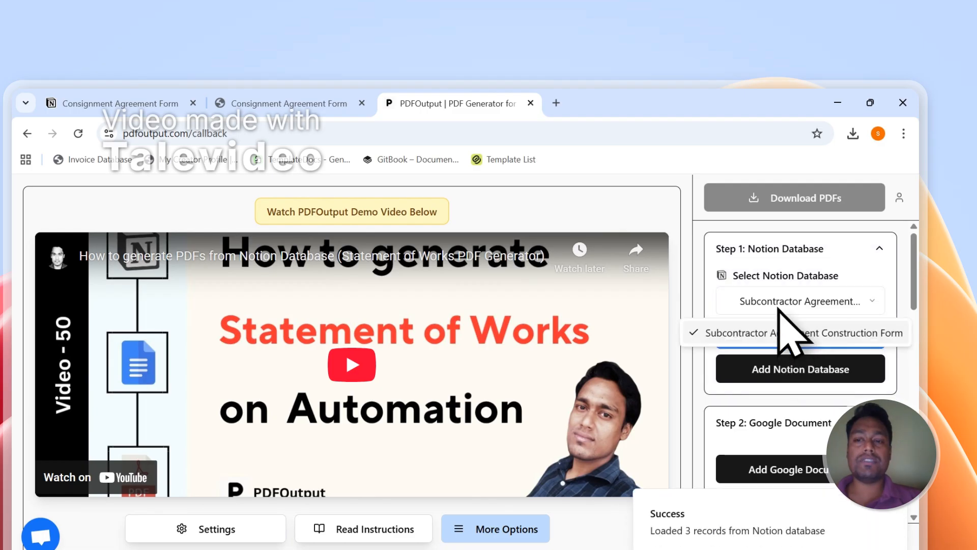
left_click(778, 311)
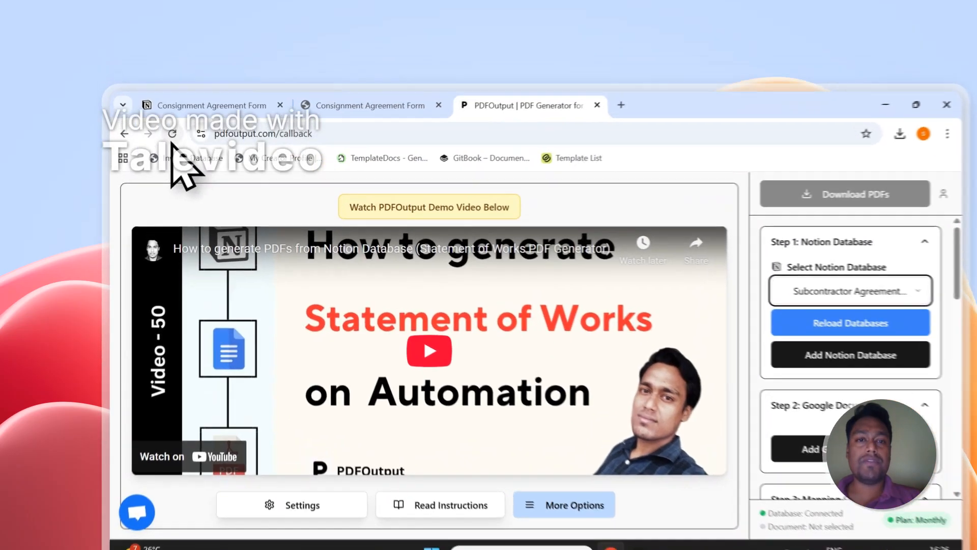
Refresh the PDFOutput page and select Consignment Agreement Form as the Notion database.
left_click(166, 99)
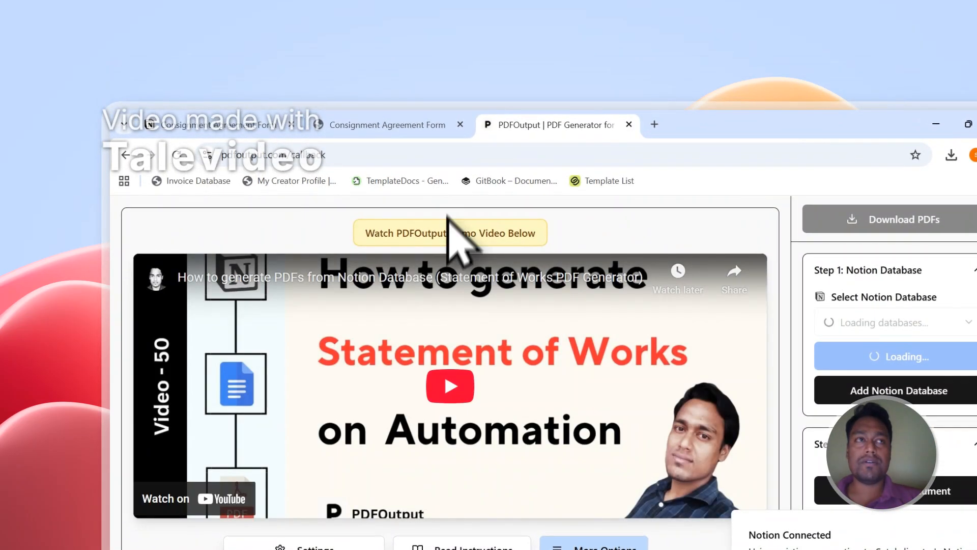
left_click(397, 115)
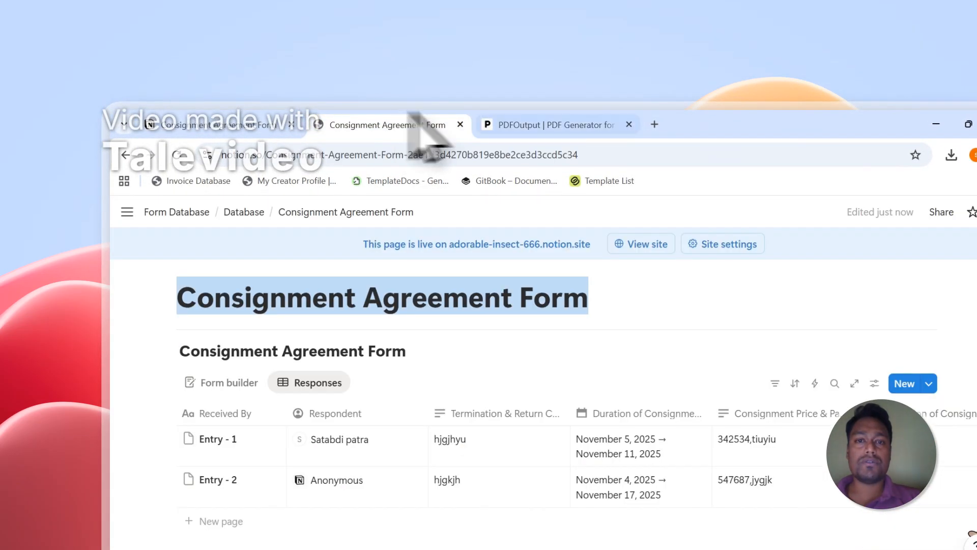
left_click(550, 125)
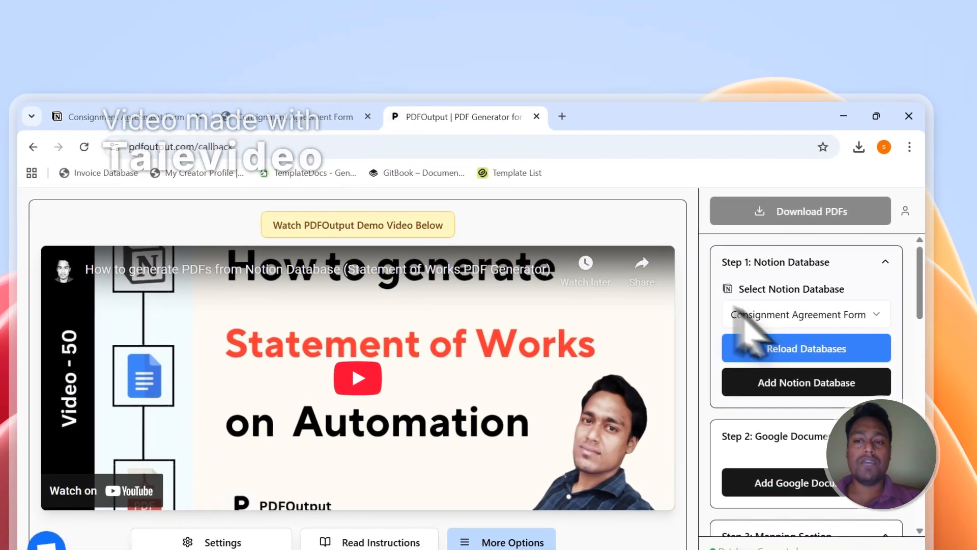
left_click(764, 323)
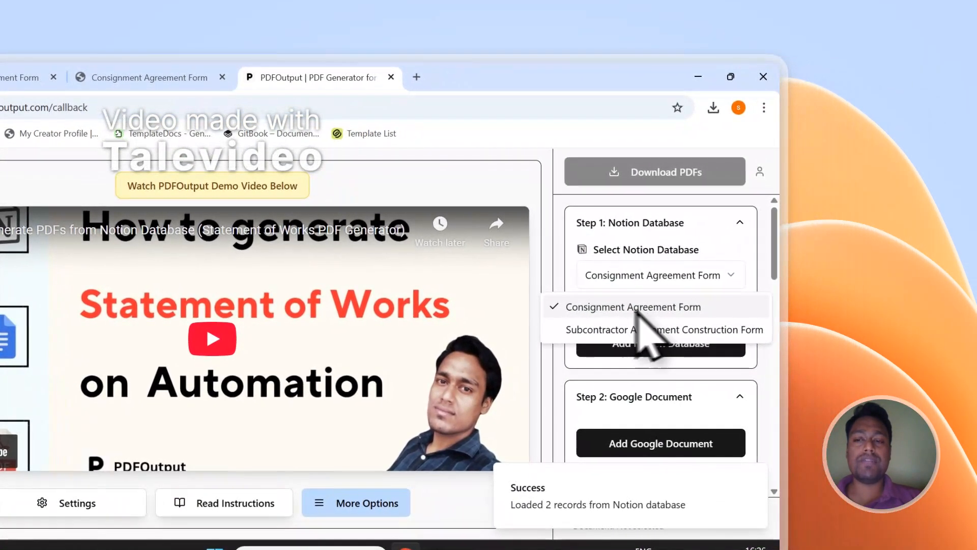
left_click(646, 308)
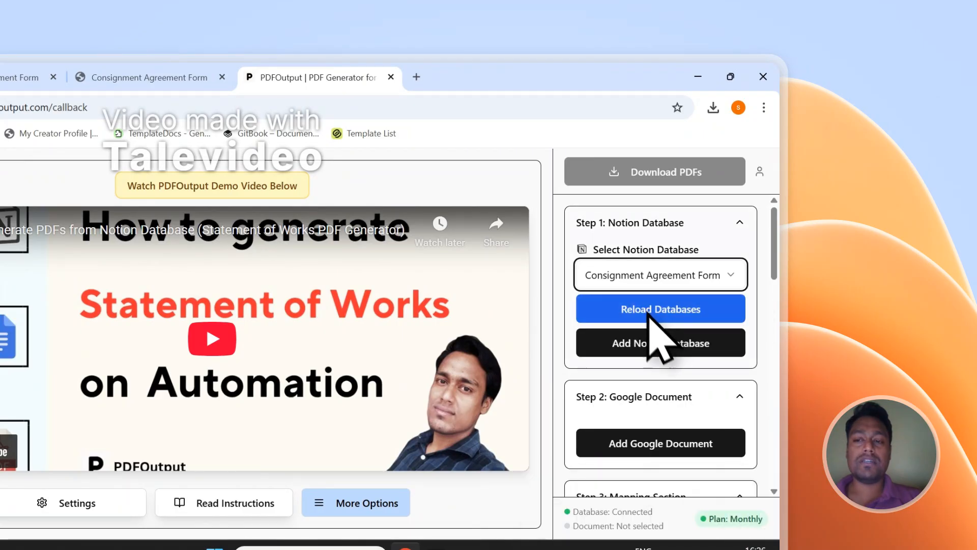
Review the database's property list in the mapping section and return to the Google Document step.
scroll(770, 240, "down", 12)
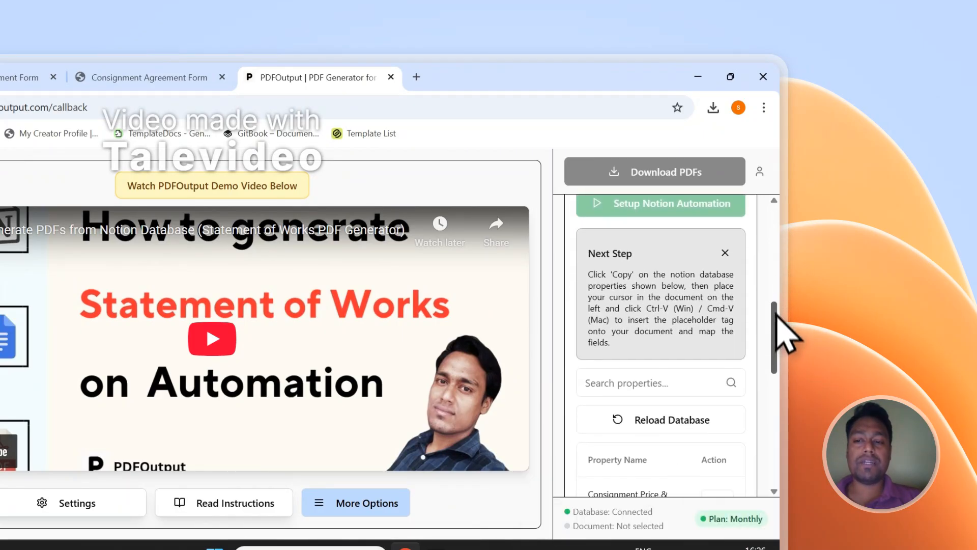
scroll(648, 276, "down", 3)
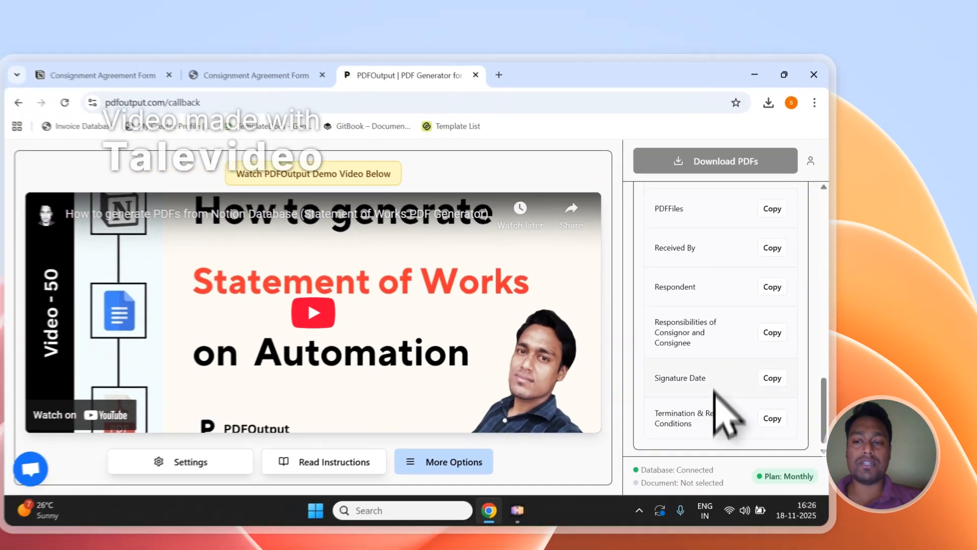
scroll(654, 397, "up", 4)
scroll(759, 351, "up", 2)
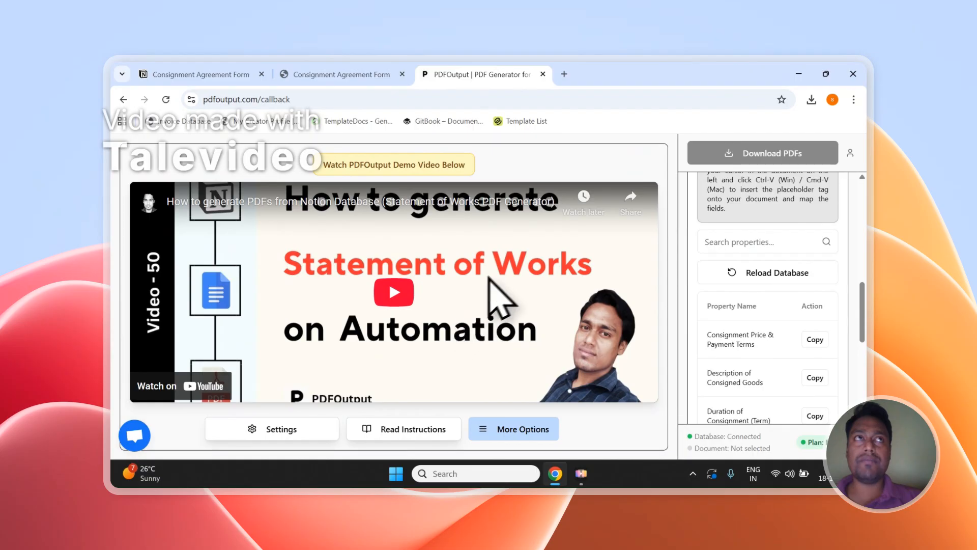
scroll(687, 306, "up", 6)
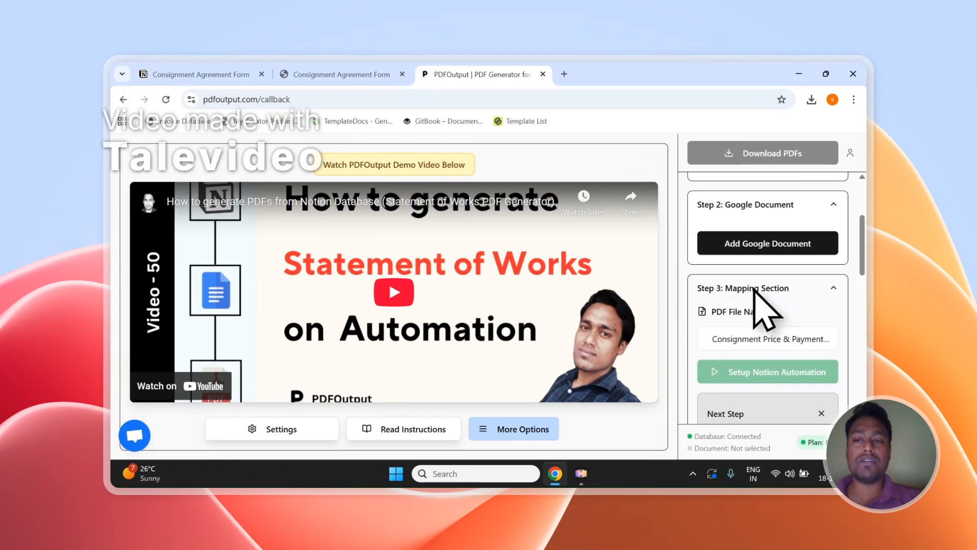
scroll(783, 293, "up", 1)
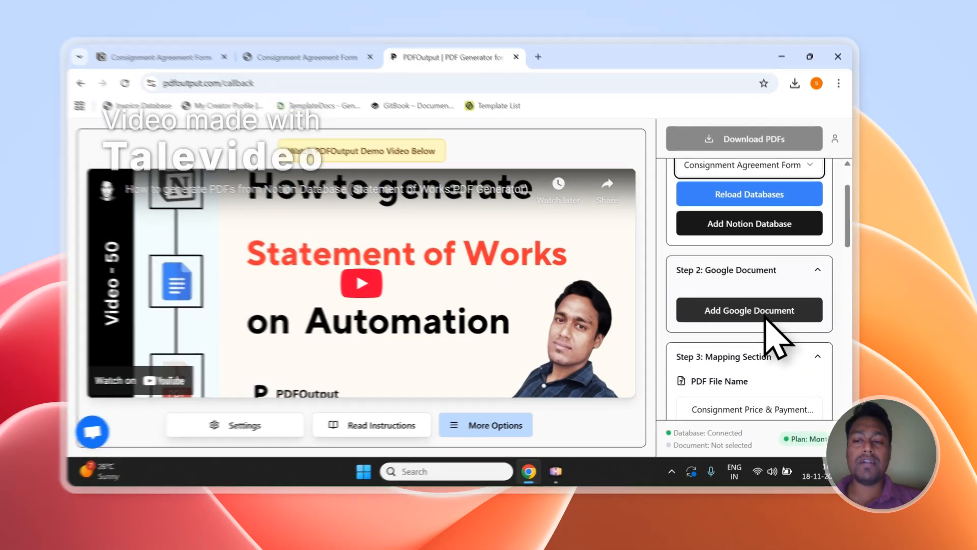
Browse the existing Google documents offered as templates and close the file picker without choosing one.
left_click(784, 321)
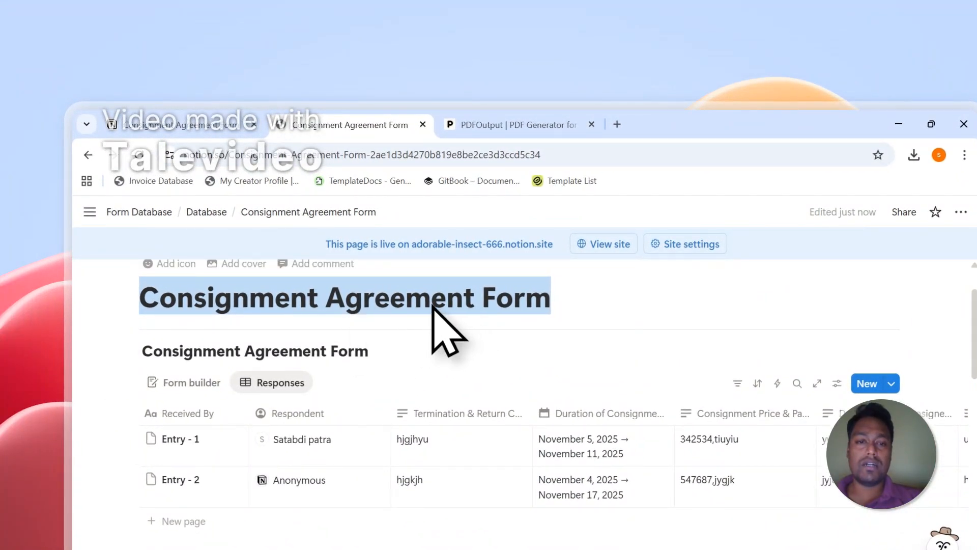
left_click(510, 126)
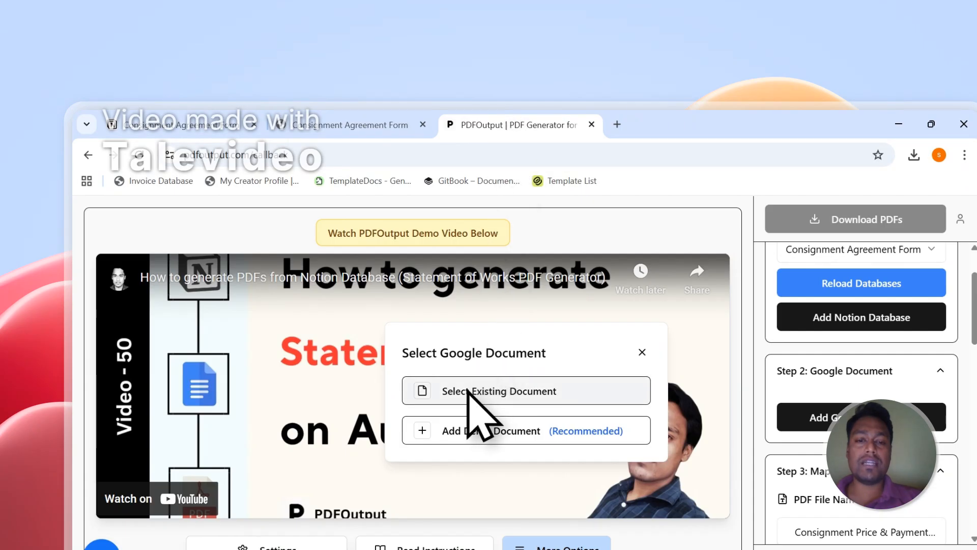
left_click(471, 396)
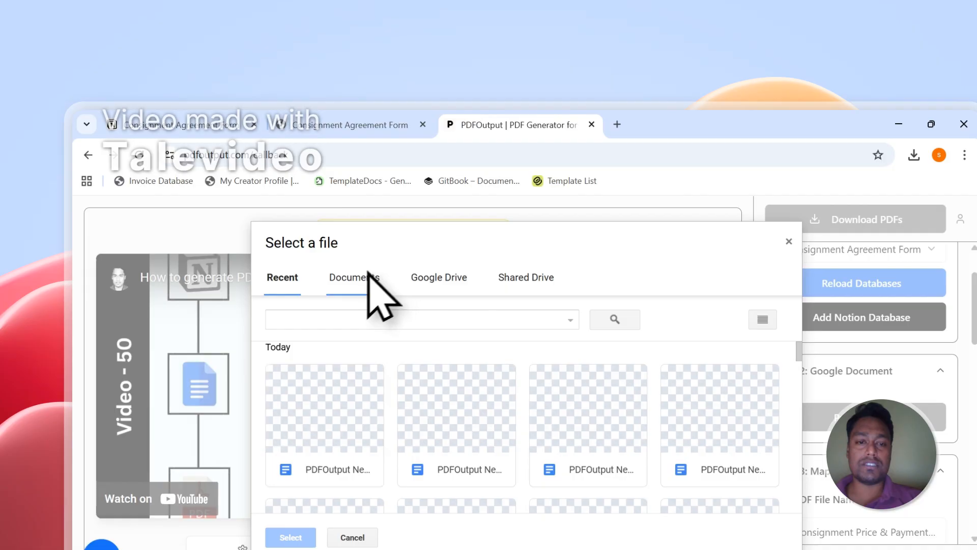
left_click(369, 275)
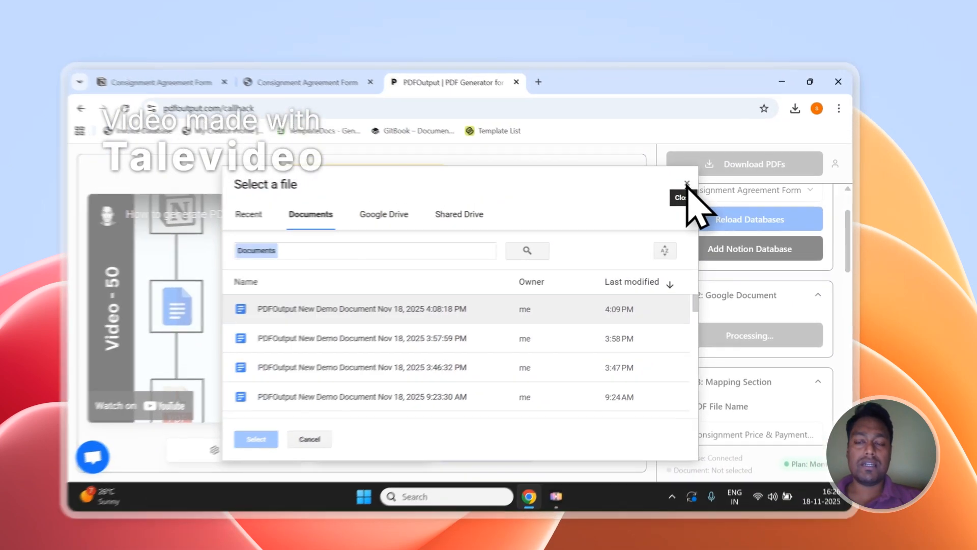
left_click(708, 171)
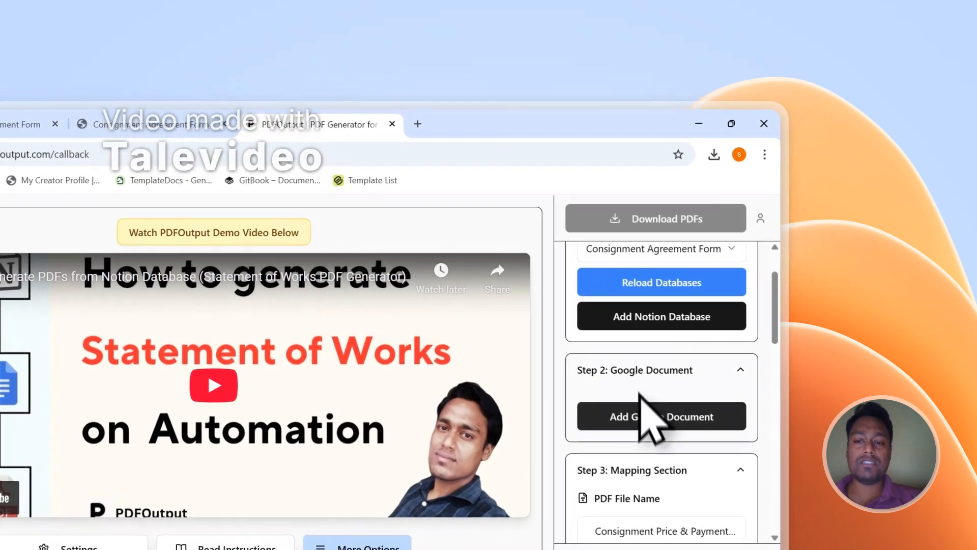
Add a new demo Google document as the template and delete its introductory text above the Placeholders heading.
left_click(749, 317)
left_click(305, 434)
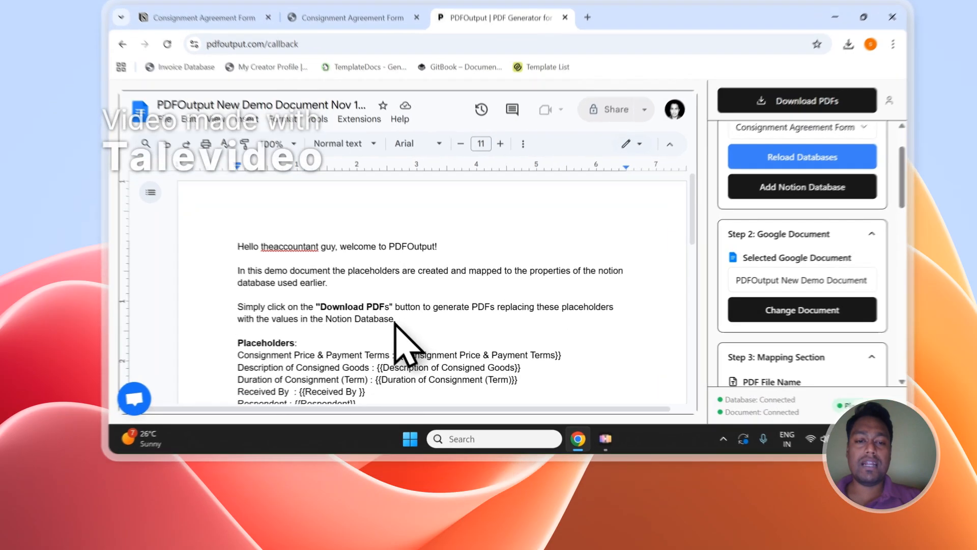
left_click_drag(382, 360, 239, 291)
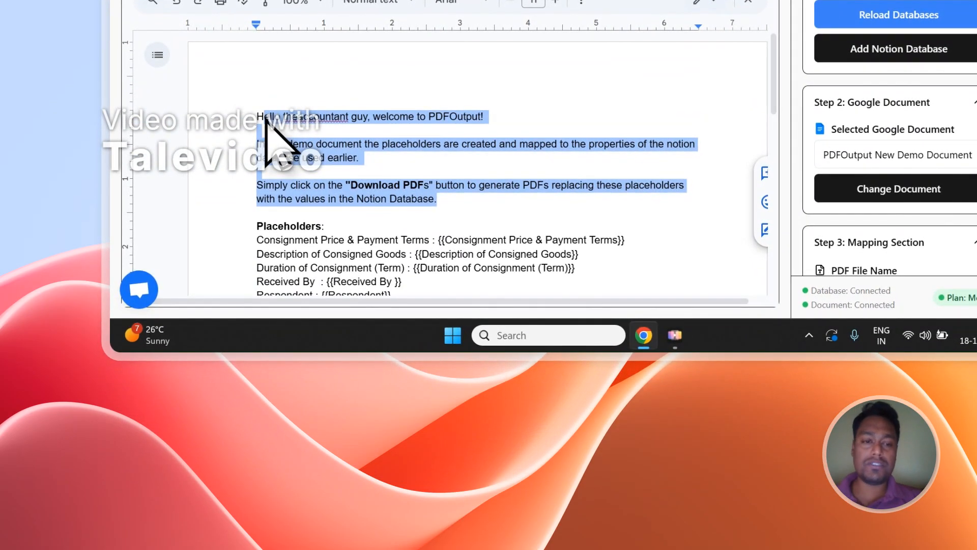
key("BackSpace")
key("BackSpace")
key("BackSpace")
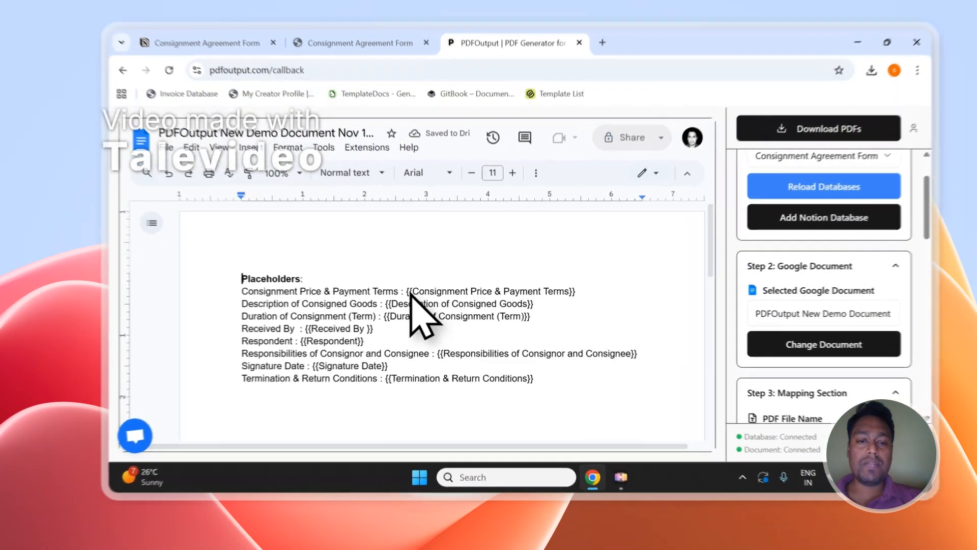
Compare the consignment price and goods description placeholders in the demo document with the database properties in Notion.
left_click_drag(384, 302, 539, 302)
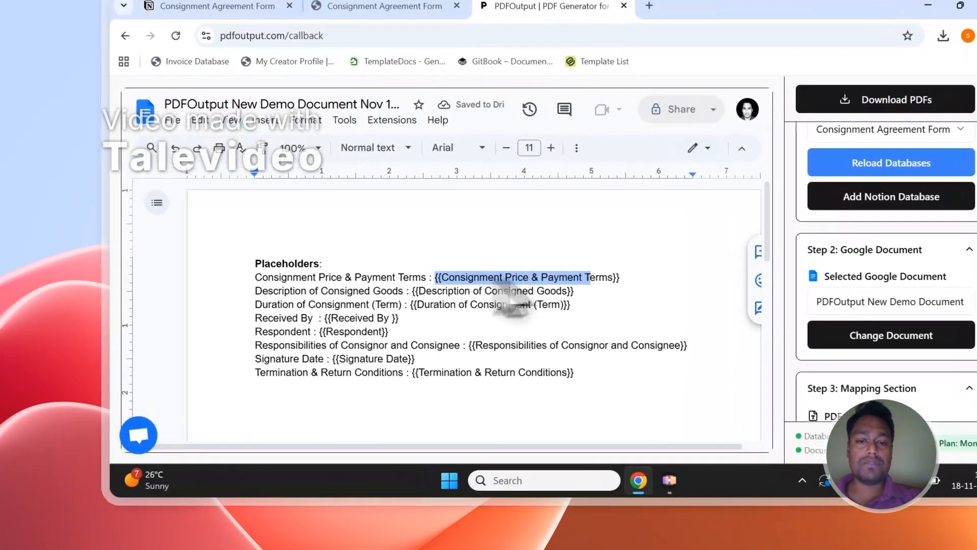
left_click(341, 75)
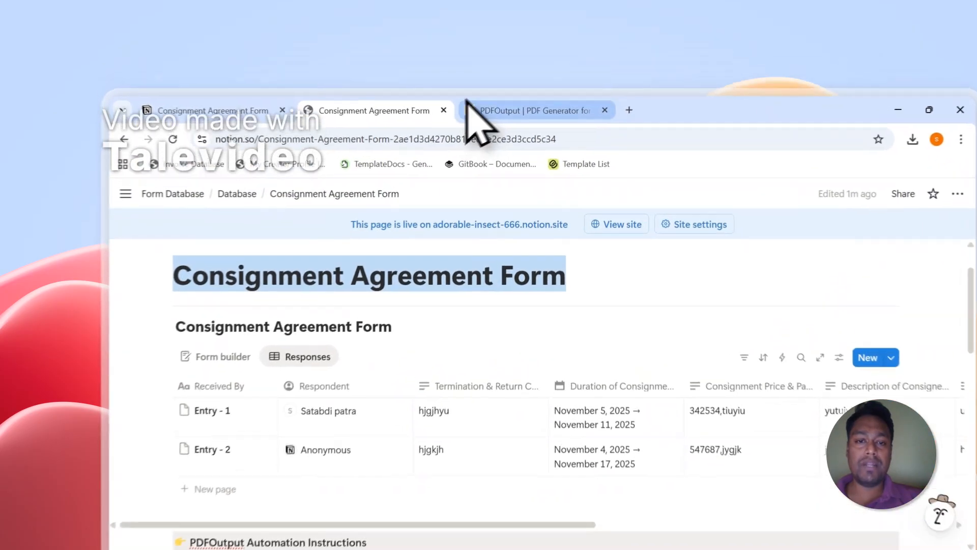
left_click(461, 74)
left_click(621, 365)
left_click_drag(597, 350, 622, 351)
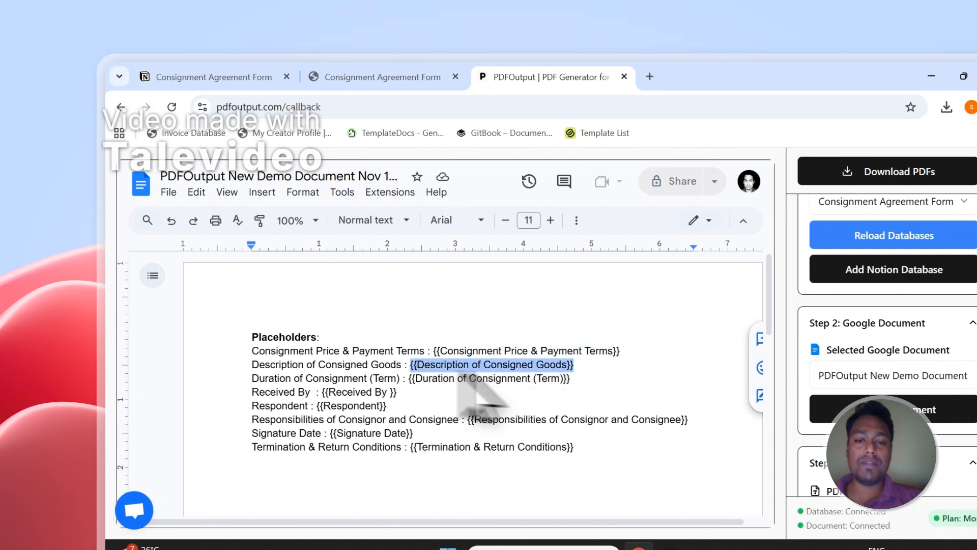
Compare the Duration of Consignment (Term) placeholder in the demo document with the matching property in the Notion database.
left_click(393, 83)
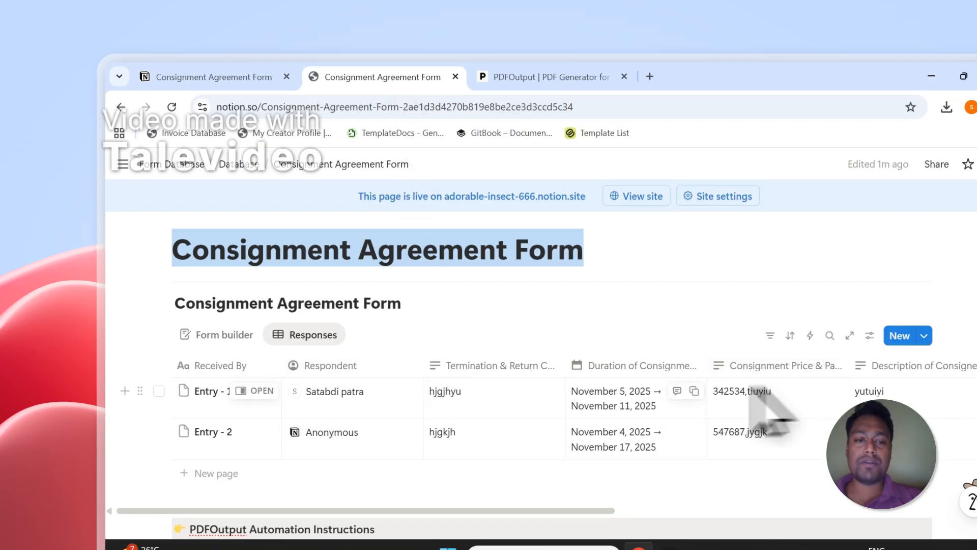
left_click(544, 79)
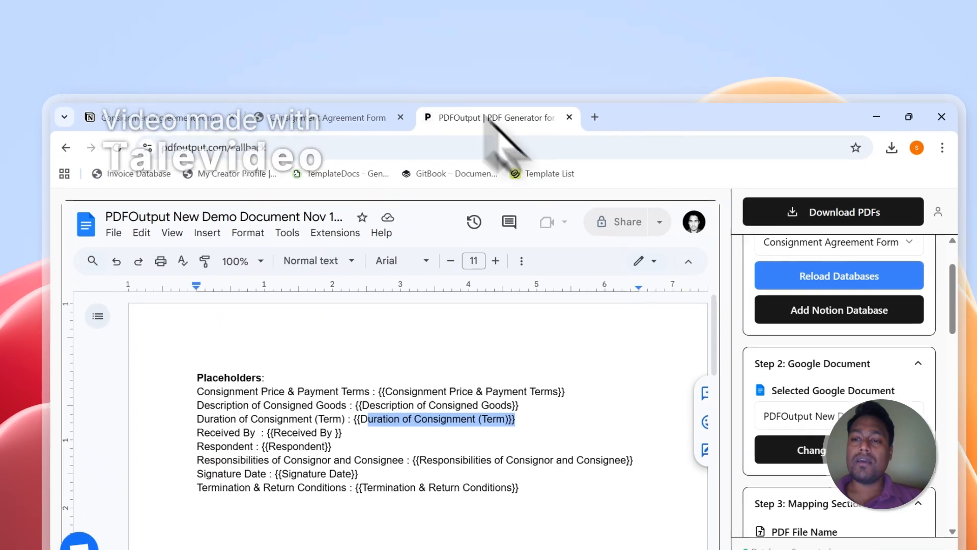
Copy the Received By placeholder from the mapping properties and paste it below the document's last placeholder line.
scroll(847, 306, "down", 8)
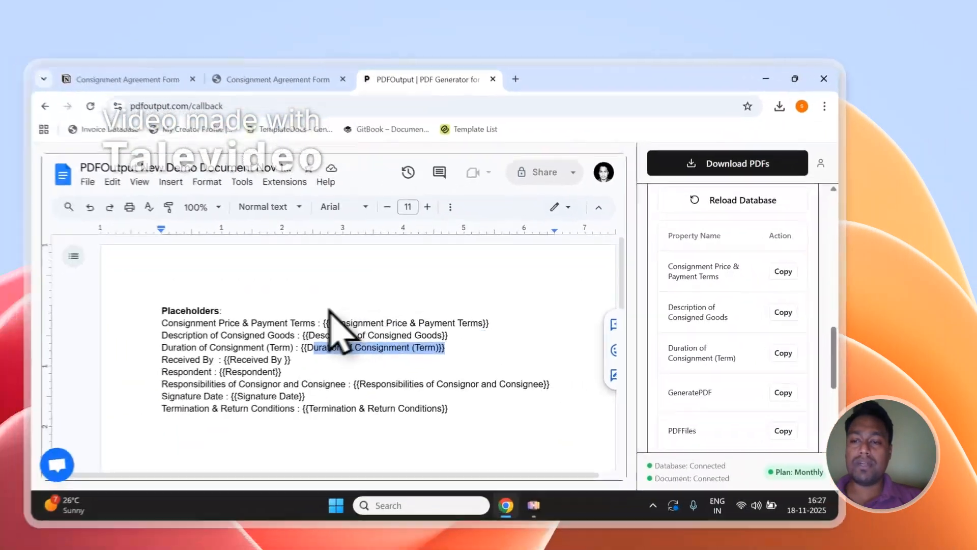
scroll(669, 401, "down", 2)
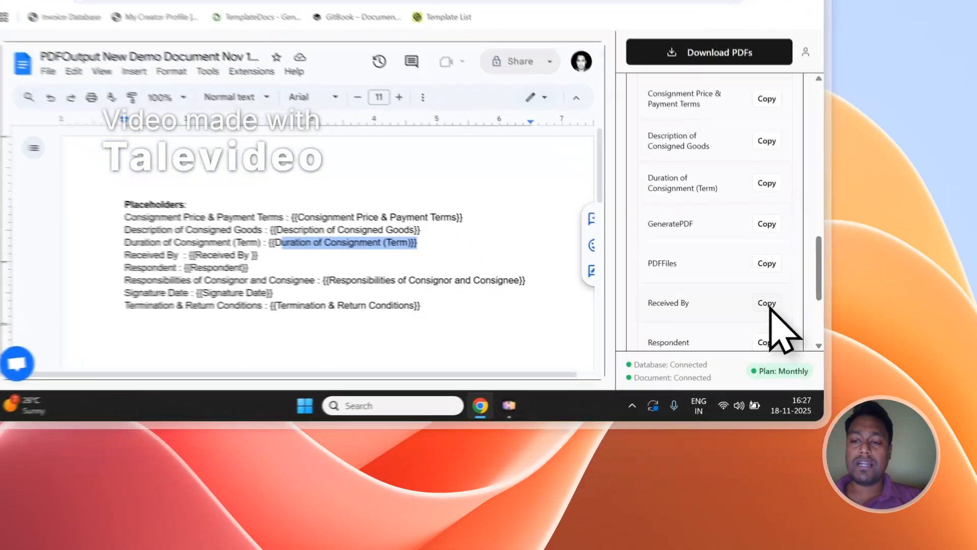
left_click(815, 380)
scroll(306, 385, "down", 2)
left_click(289, 298)
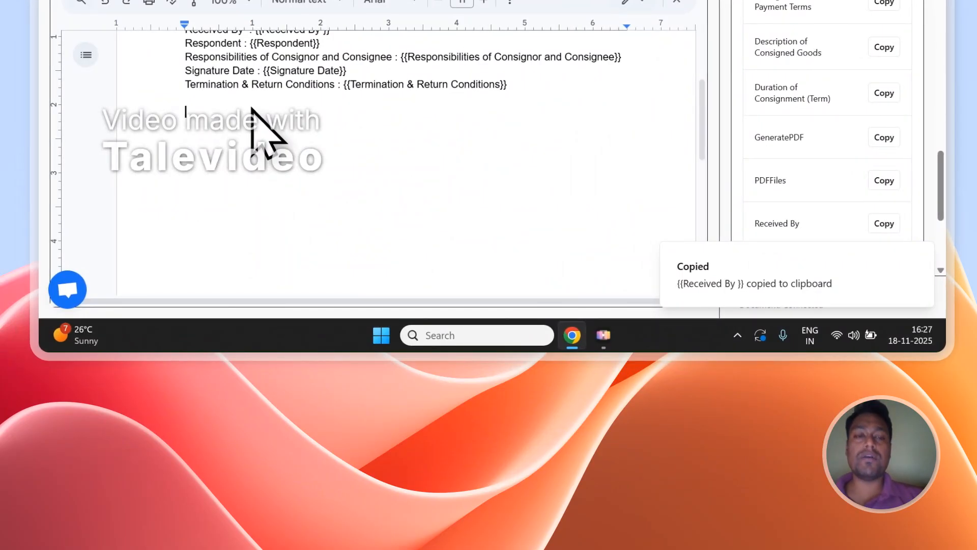
Copy the Responsibilities of Consignor and Consignee placeholder and remove the test placeholder text below the document's placeholder list.
scroll(781, 203, "down", 3)
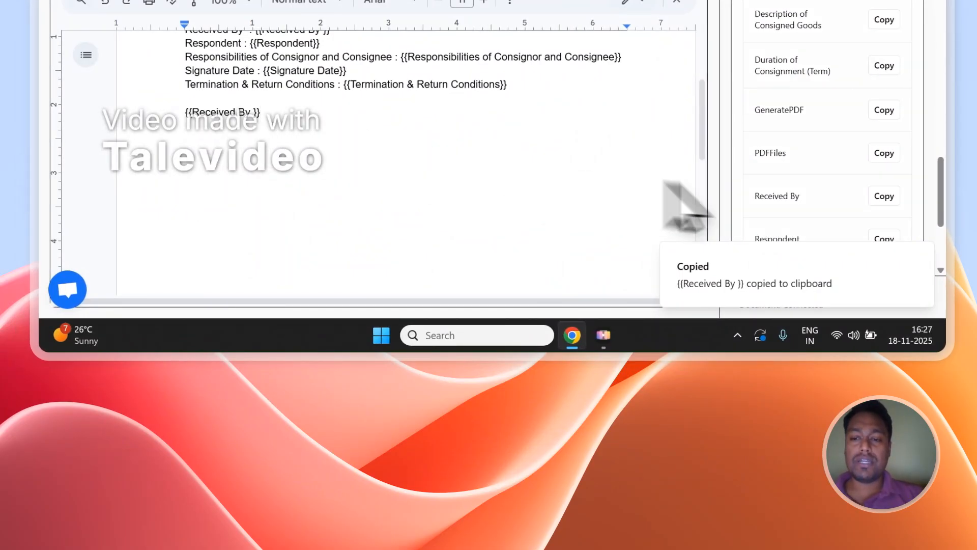
left_click(880, 174)
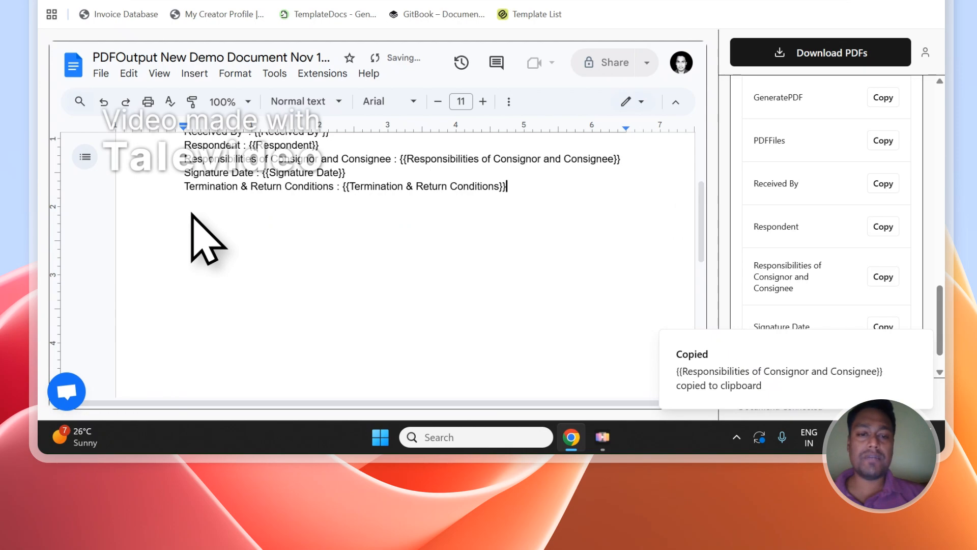
scroll(191, 214, "up", 3)
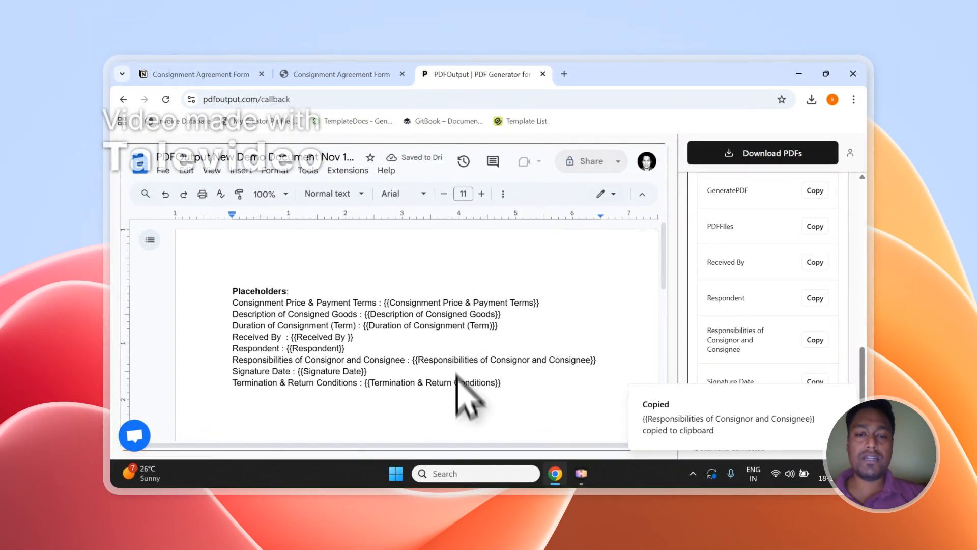
Check the database columns in Notion and set the PDF file name to the Received By property in the mapping section.
scroll(769, 285, "up", 10)
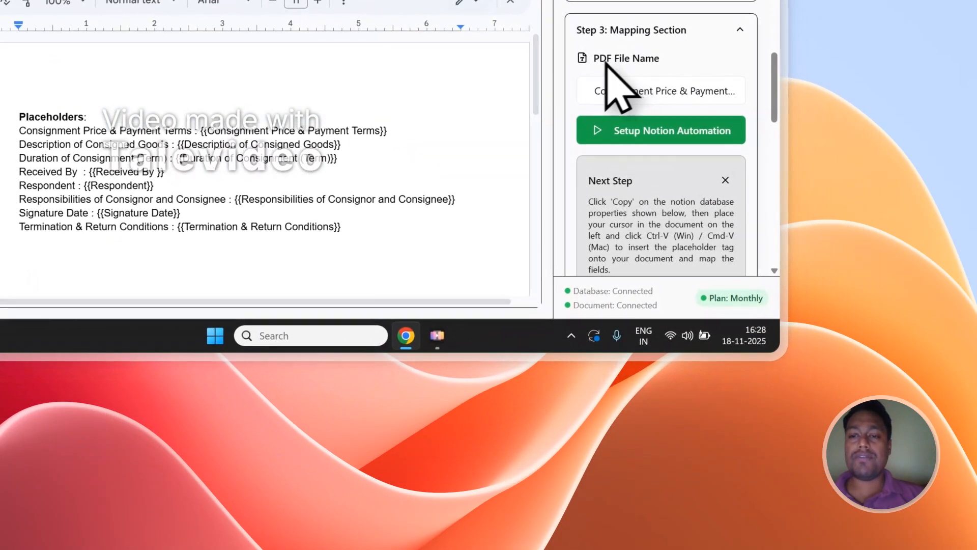
double_click(715, 244)
left_click(296, 70)
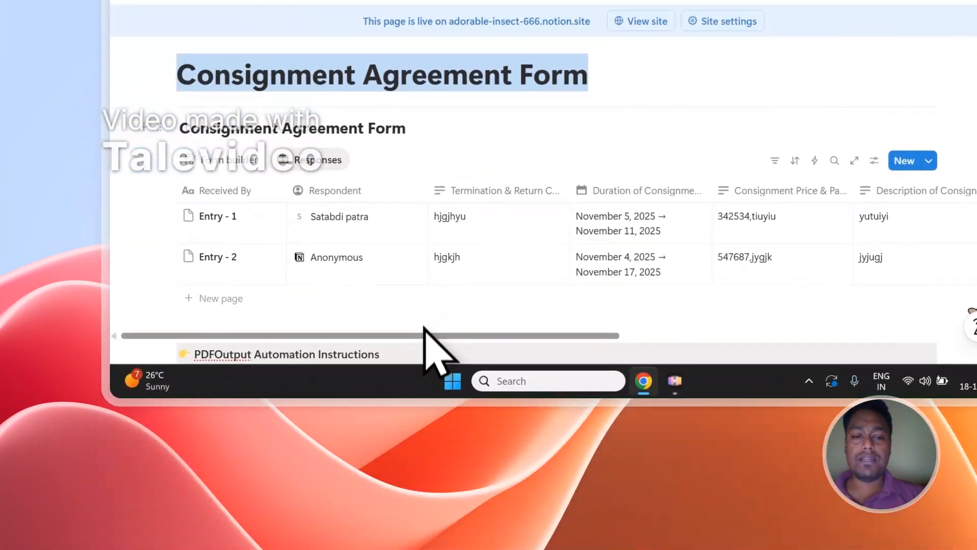
mouse_move(423, 335)
left_mouse_down()
mouse_move(530, 334)
mouse_move(415, 334)
left_mouse_up()
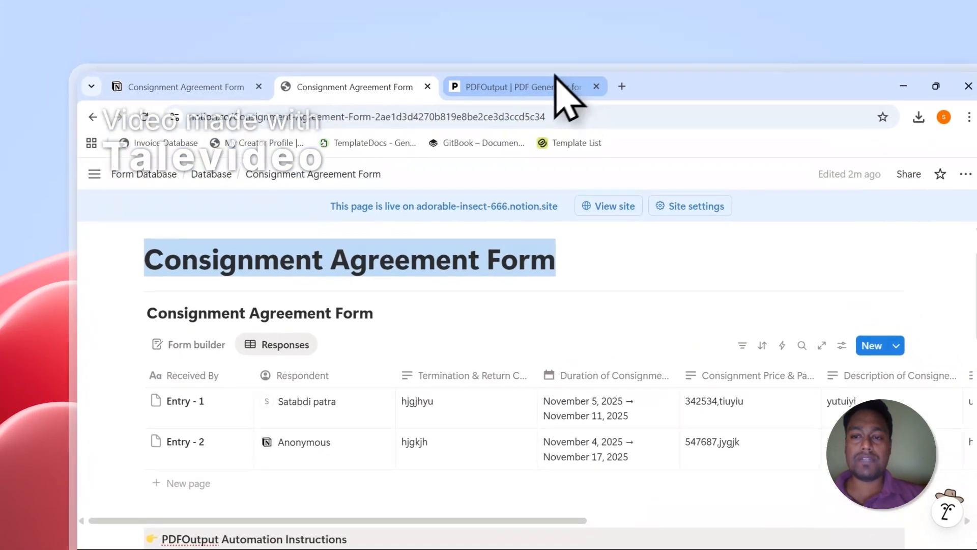
left_click(563, 87)
left_click(716, 331)
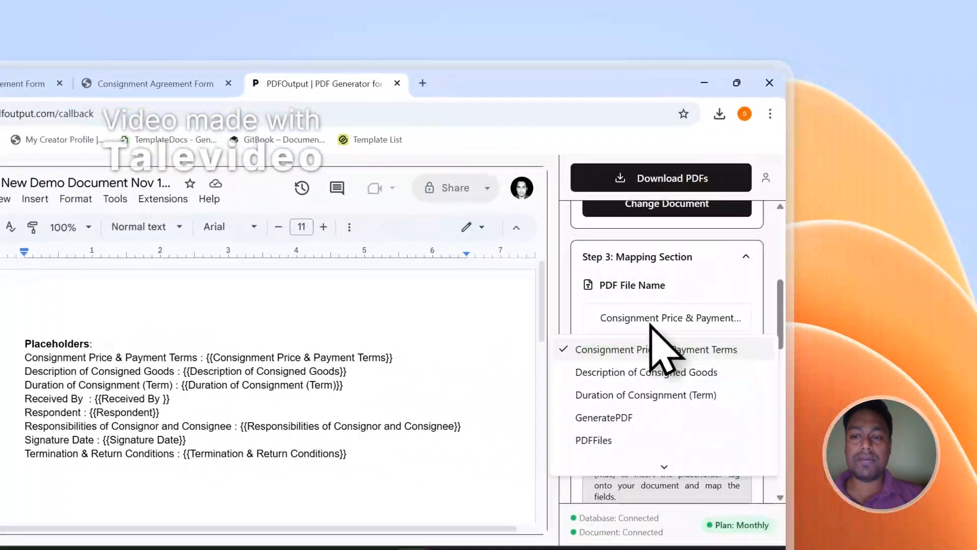
scroll(639, 455, "down", 2)
scroll(638, 433, "up", 1)
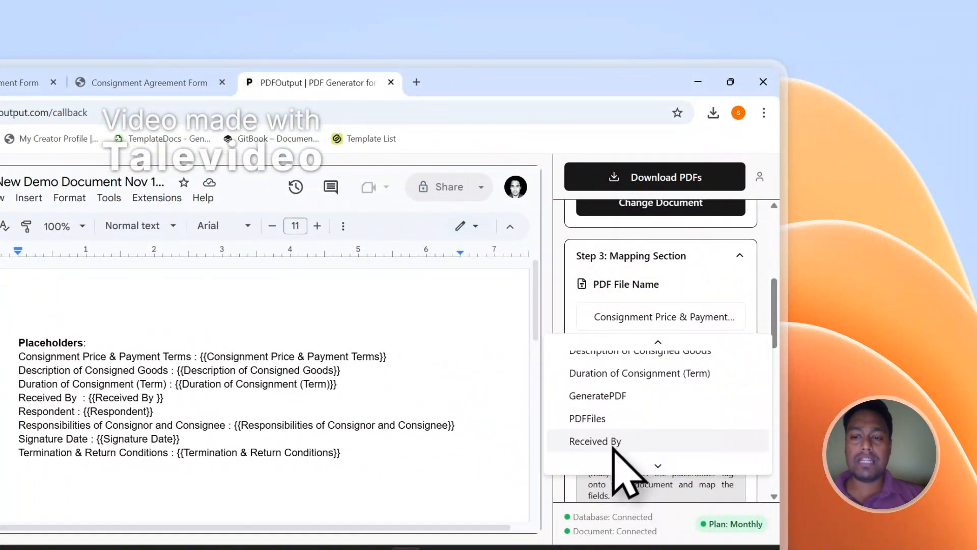
left_click(595, 441)
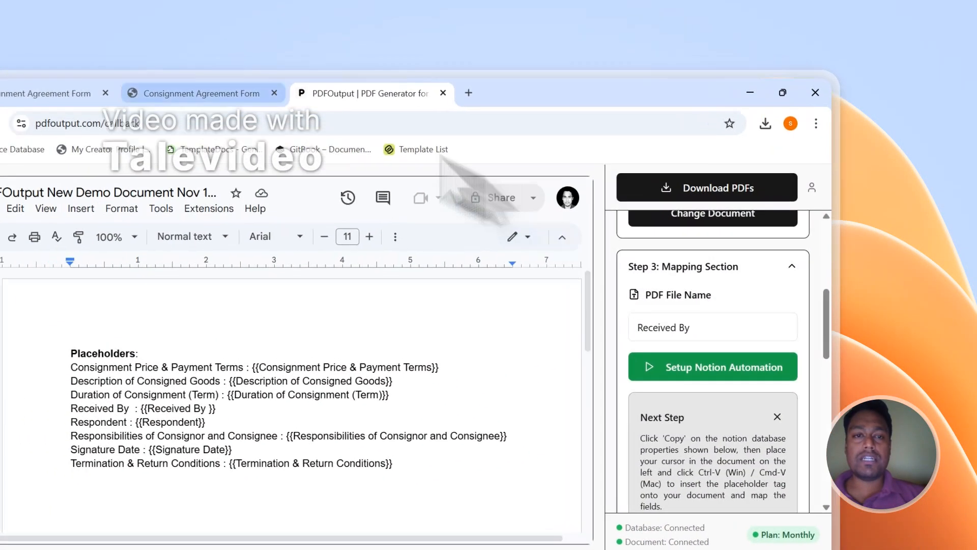
Reorder the Notion responses table so that the Signature Date column precedes the GeneratePDF and PDFFiles columns.
left_click(150, 83)
left_click_drag(383, 330, 679, 295)
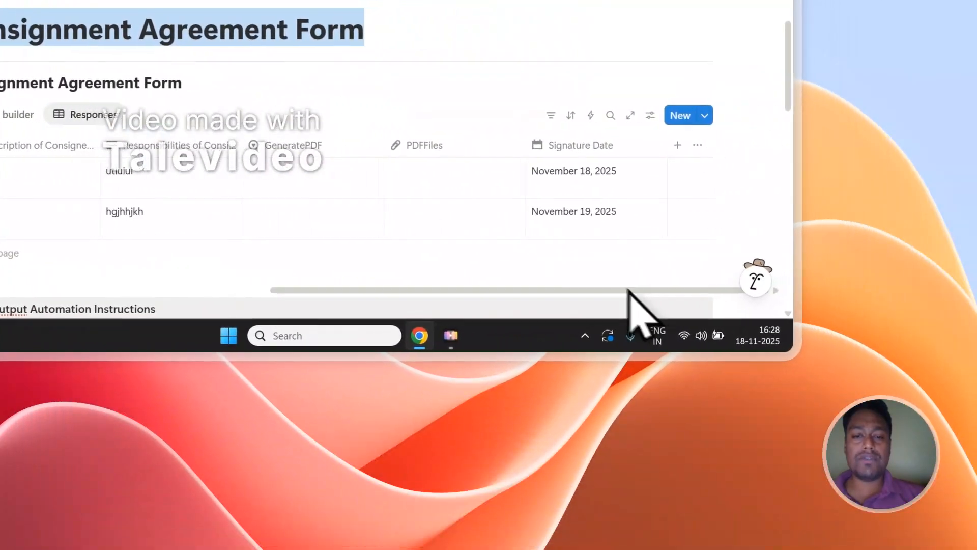
left_click_drag(407, 148, 494, 149)
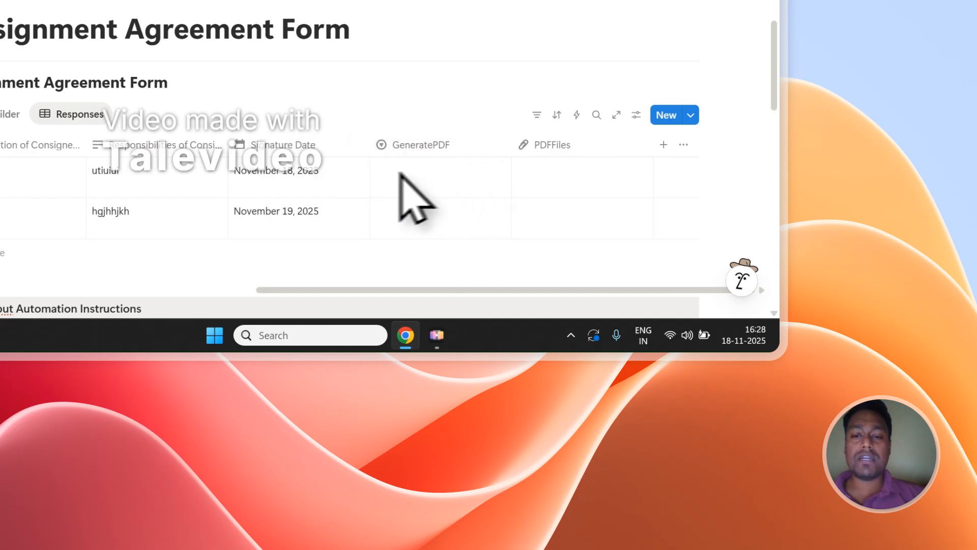
Set GeneratePDF to Ready to Generate for both existing entries in the responses table.
left_click(482, 182)
left_click(458, 65)
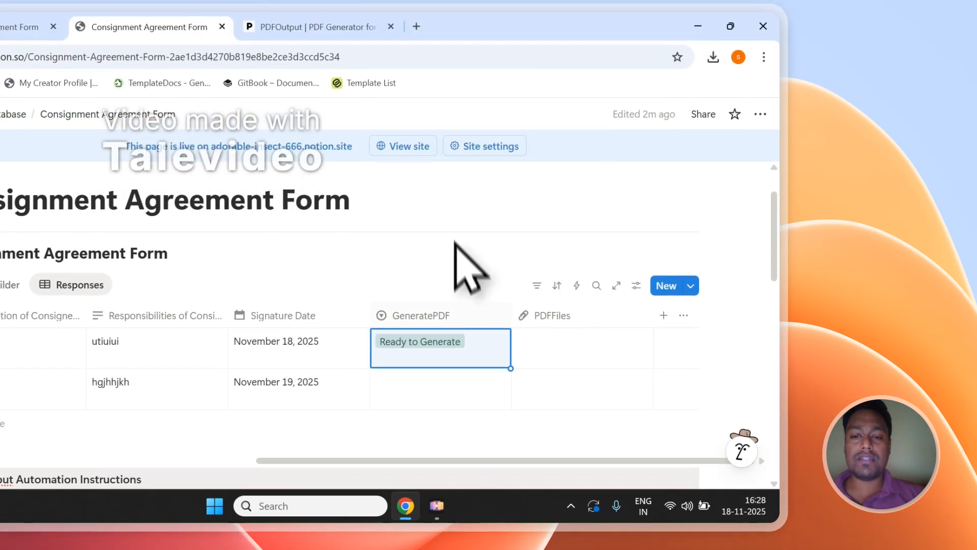
left_click(486, 229)
left_click(478, 103)
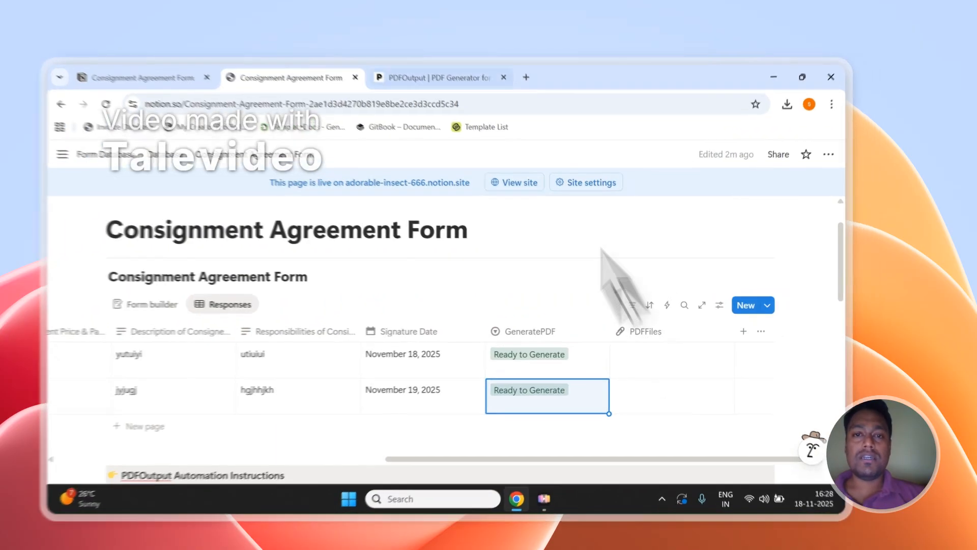
Reload the Notion database in PDFOutput's mapping section and dismiss the notification.
left_click(479, 74)
scroll(768, 317, "down", 5)
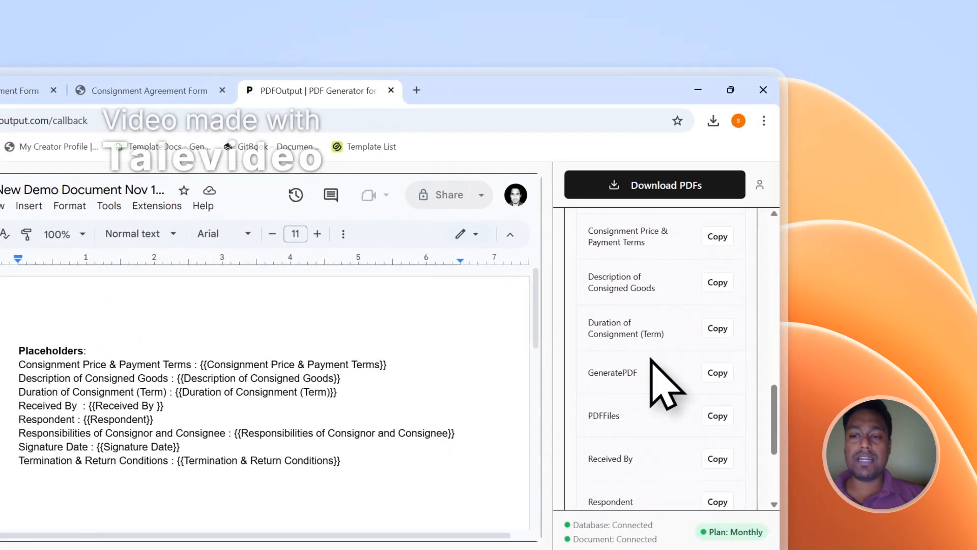
scroll(652, 360, "up", 3)
left_click(651, 307)
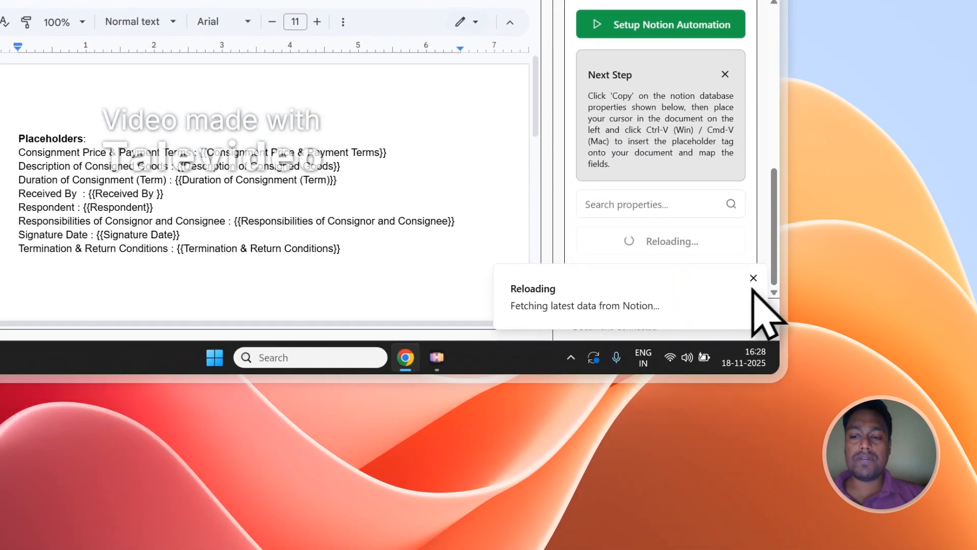
left_click(753, 490)
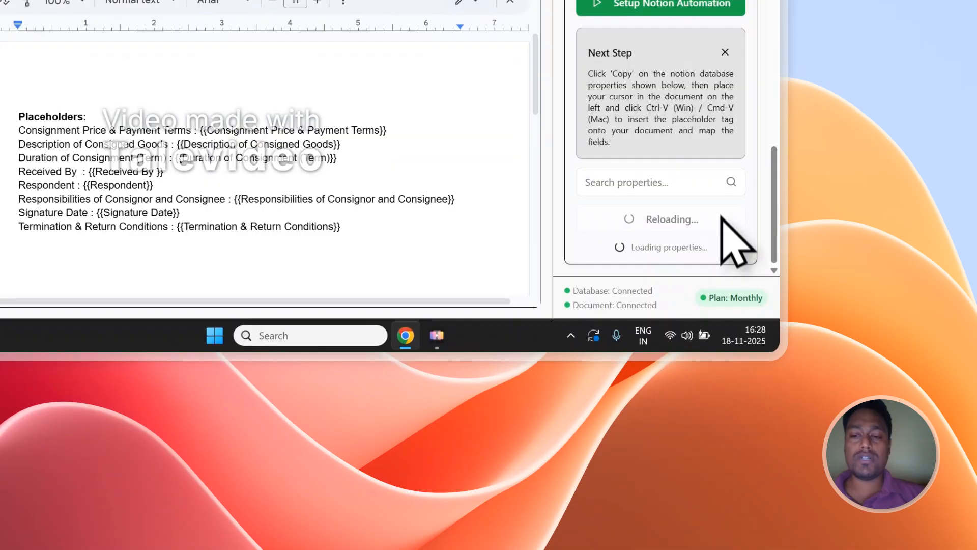
scroll(725, 214, "down", 3)
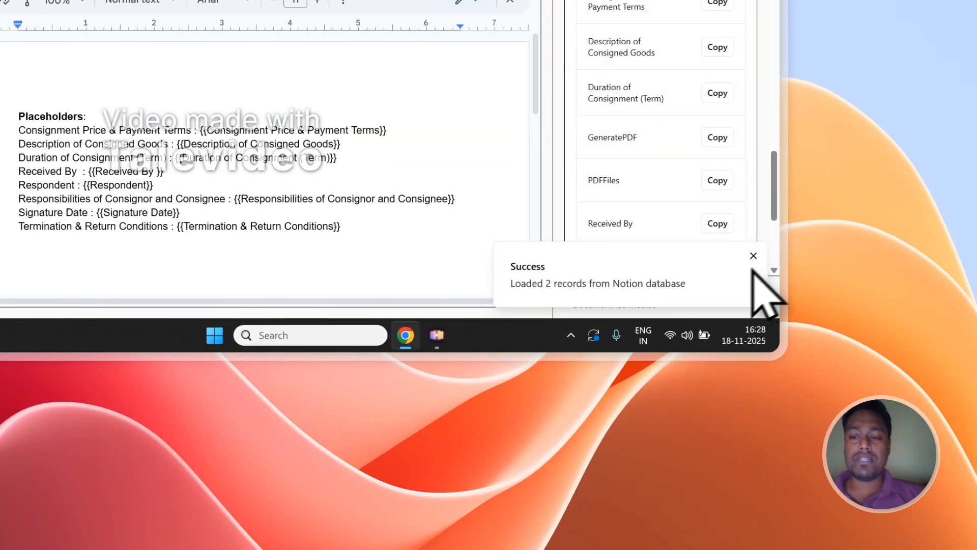
Generate and download the PDFs for the marked entries, and return to the Notion responses table.
scroll(709, 236, "up", 5)
left_click(662, 203)
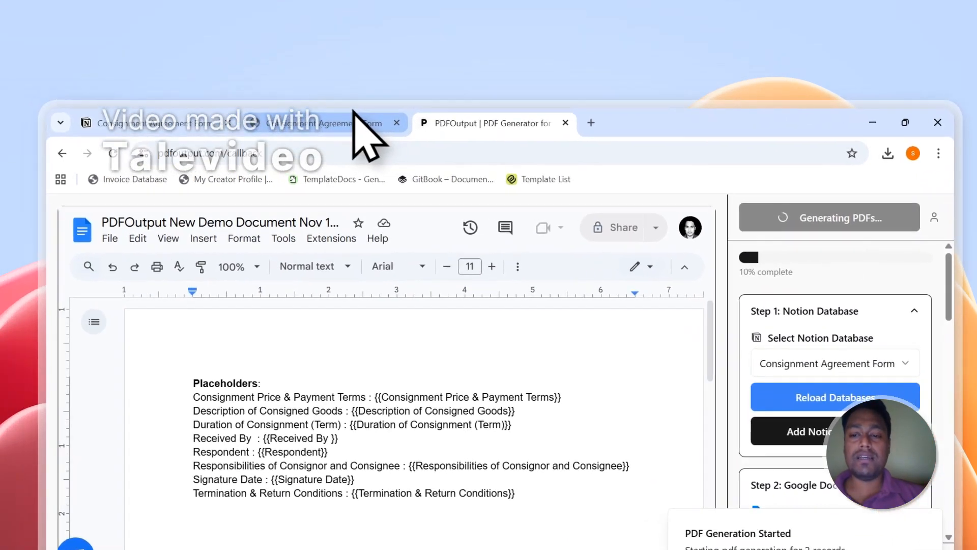
left_click(173, 110)
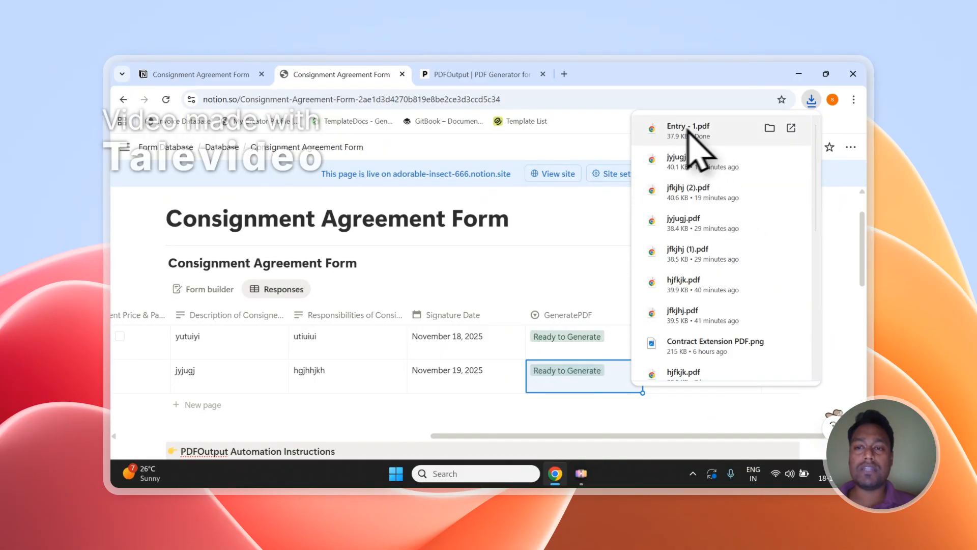
left_click(585, 216)
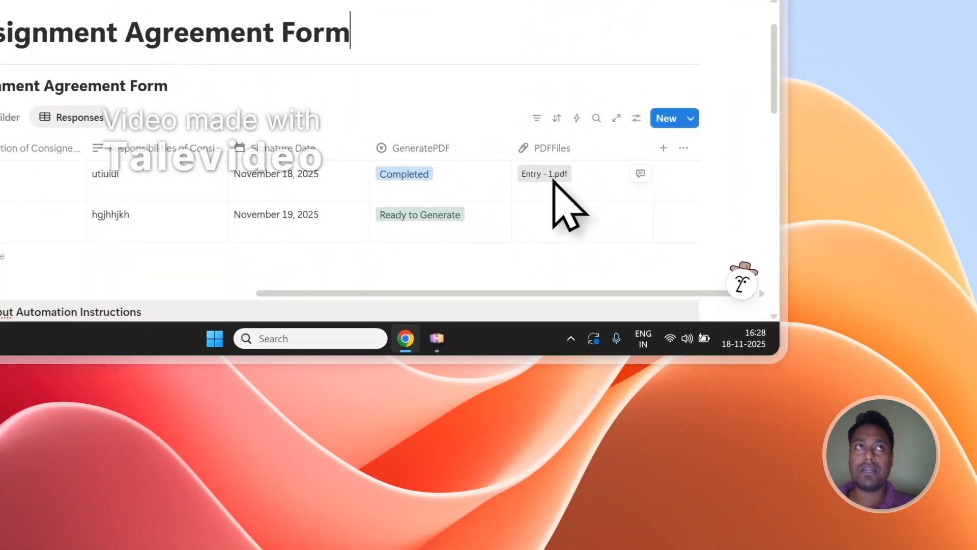
Open Entry - 1.pdf from the PDFFiles column and review the values filled into its placeholders.
left_click(553, 437)
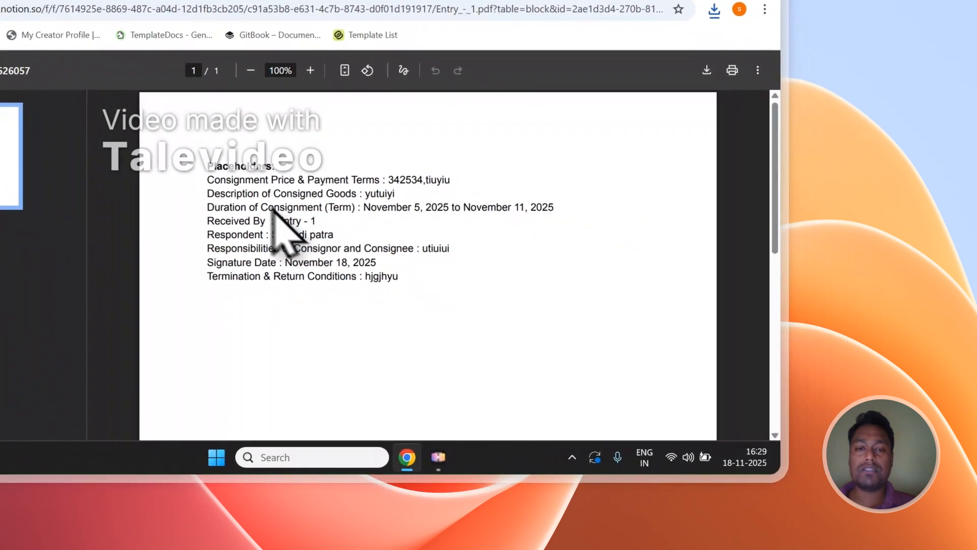
left_click_drag(206, 179, 347, 250)
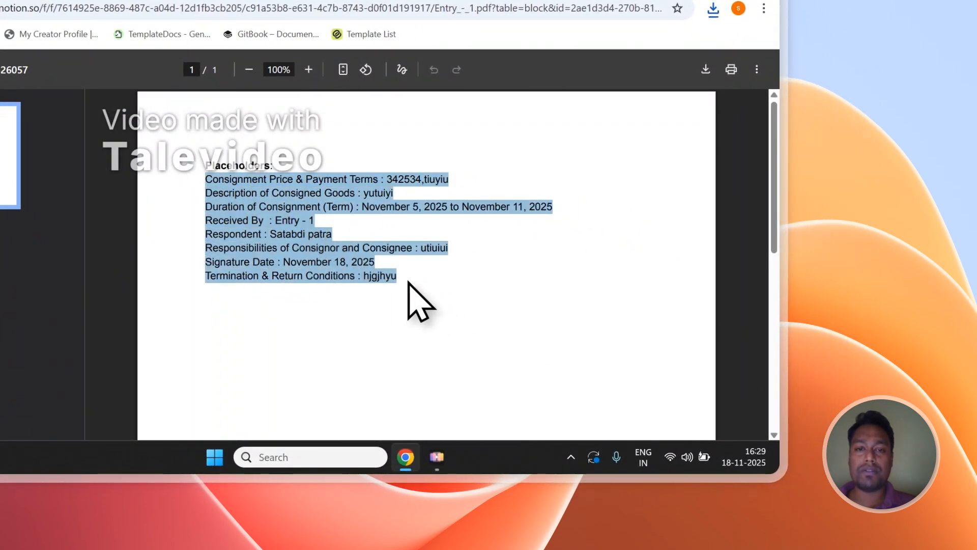
left_click(325, 153)
Open Entry - 2.pdf from the Notion table, review its filled values and close it.
left_click(406, 99)
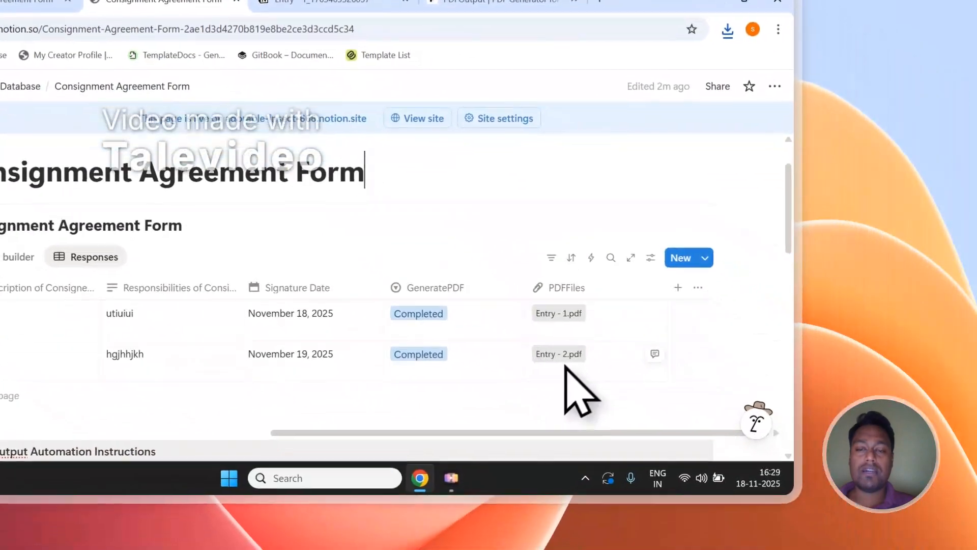
left_click(566, 358)
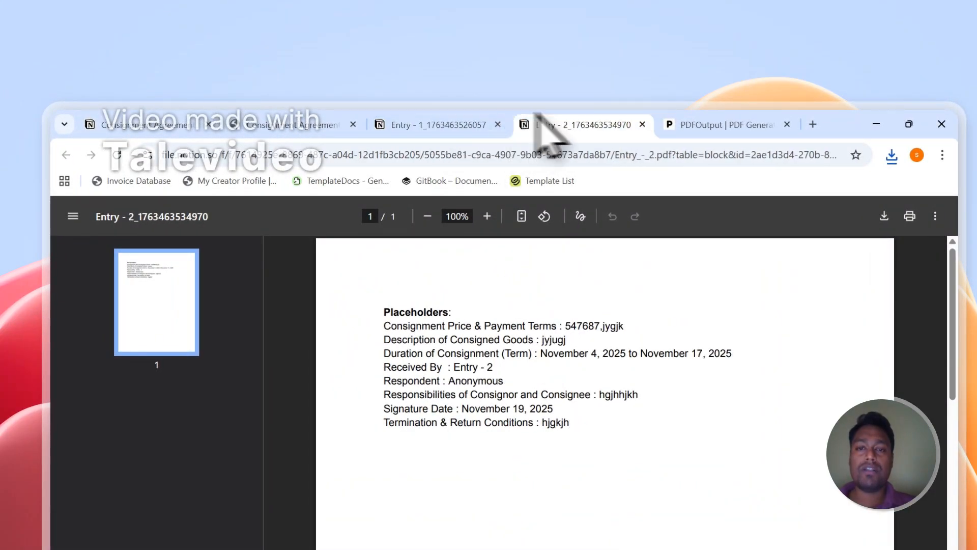
left_click(642, 124)
Set up the Notion automation for automatic PDF generation in PDFOutput's mapping section.
scroll(799, 423, "down", 5)
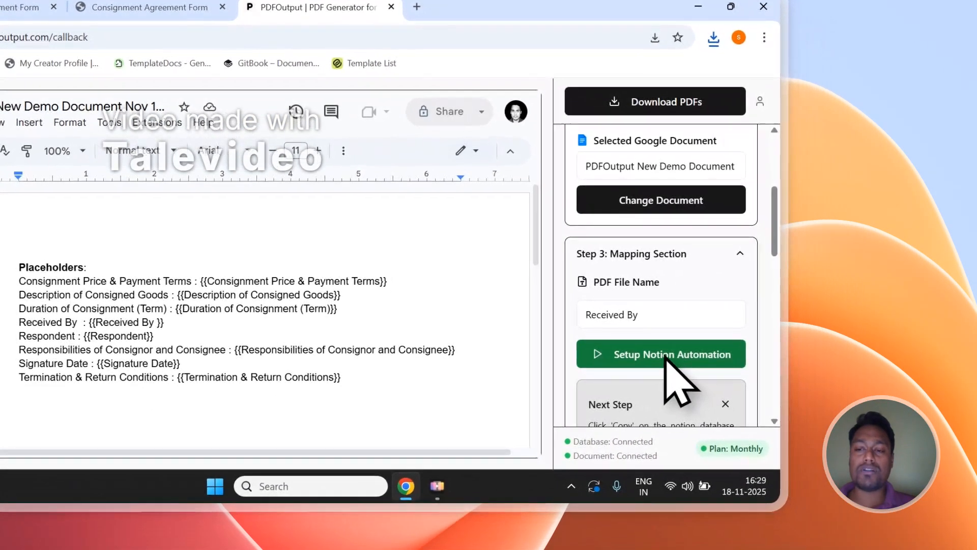
left_click(665, 356)
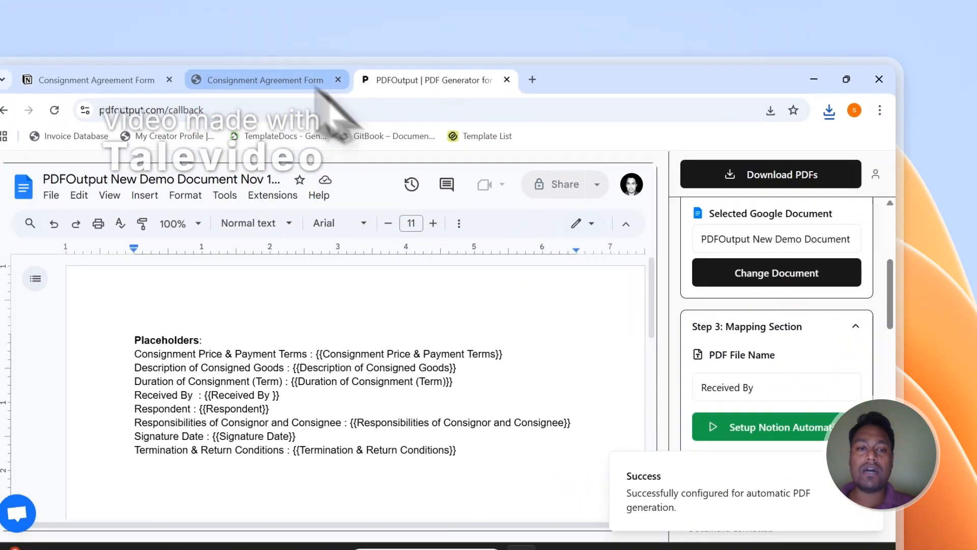
Add a blank entry to the Notion responses table and set its GeneratePDF to Ready to Generate.
left_click(20, 6)
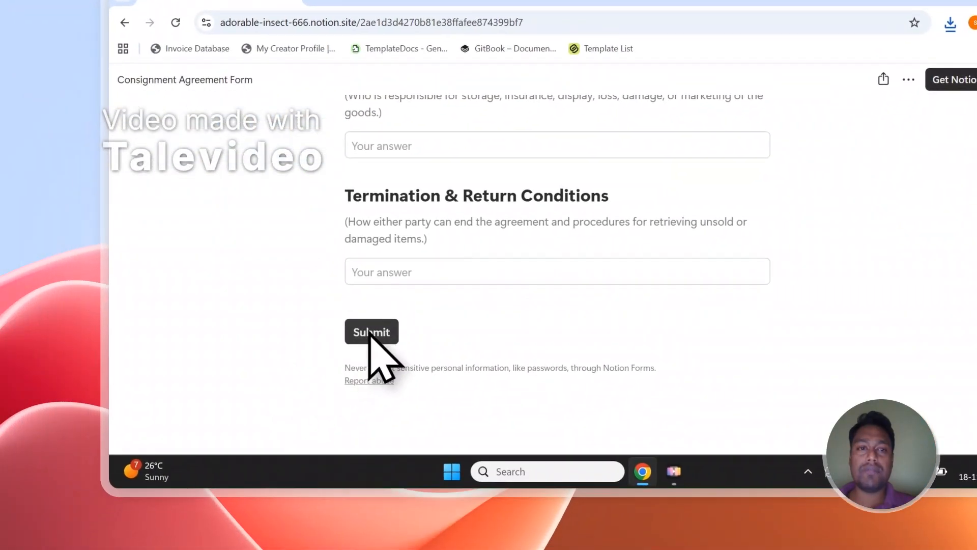
left_click(326, 125)
left_click(227, 488)
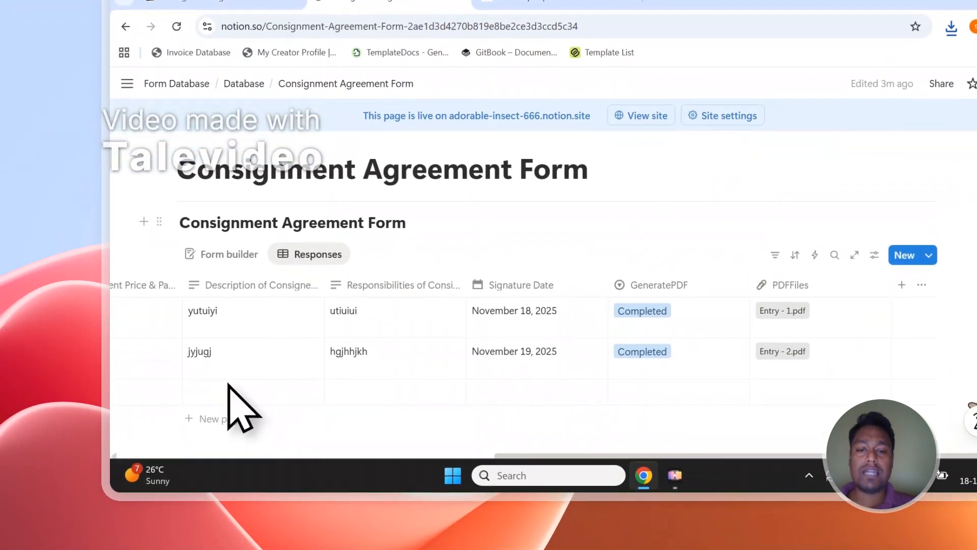
left_click(637, 387)
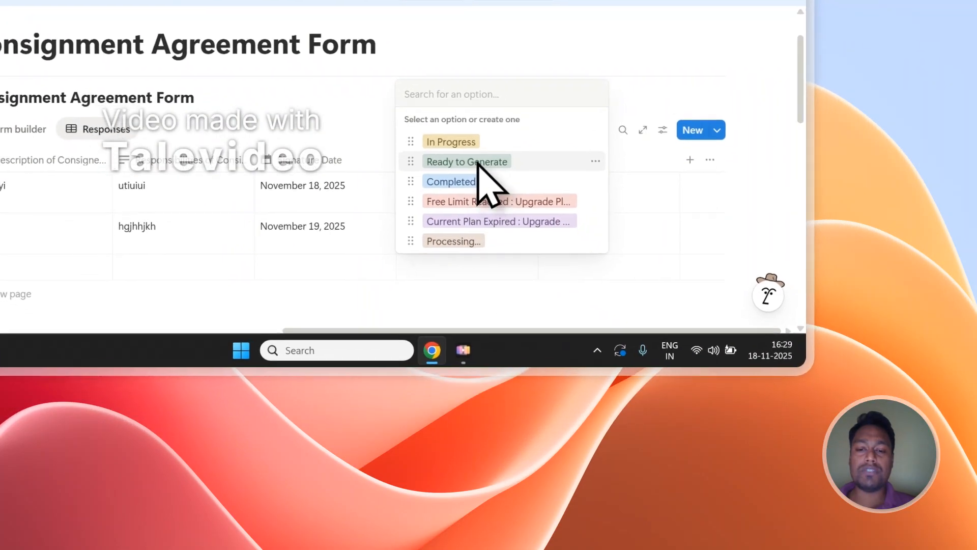
left_click(690, 281)
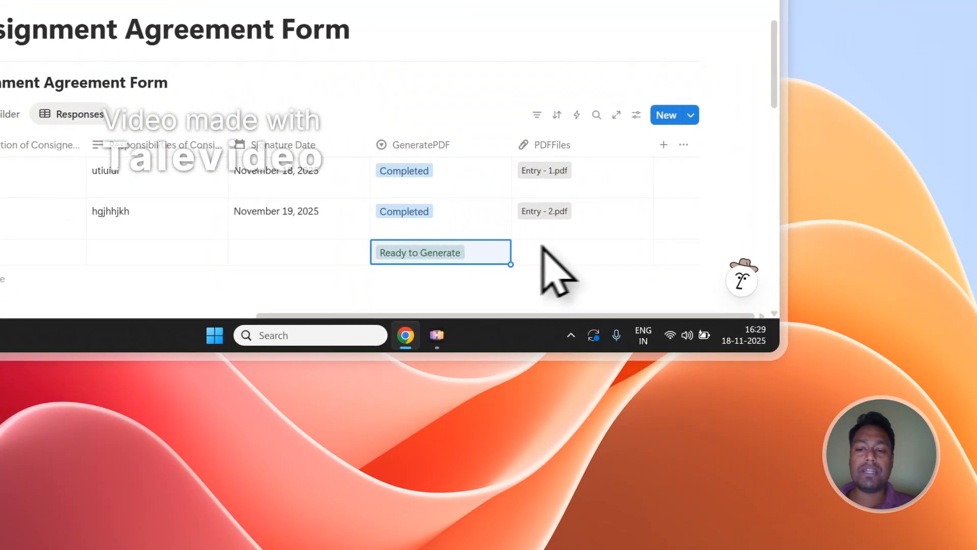
View the end of the public consignment form, and add another blank responses entry with GeneratePDF set to Ready to Generate.
left_click(212, 53)
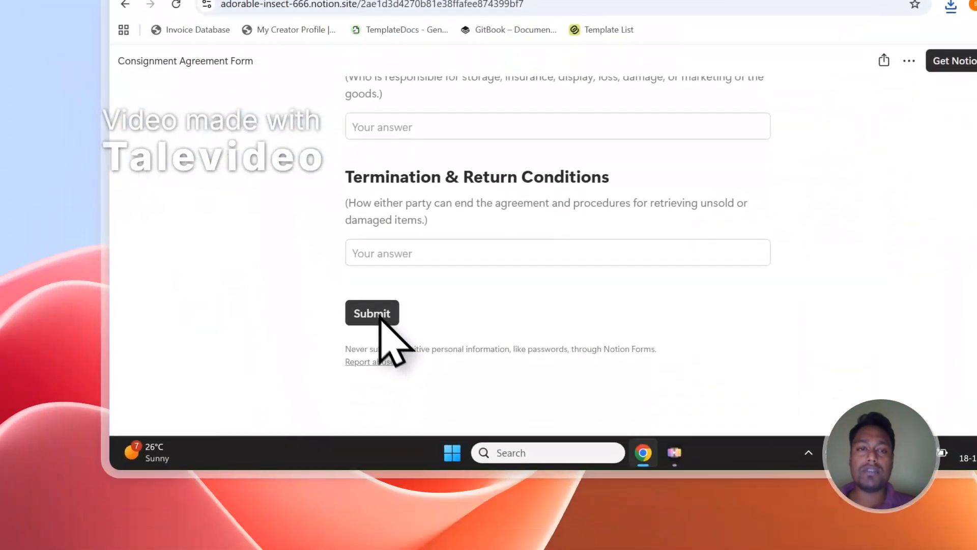
left_click(389, 52)
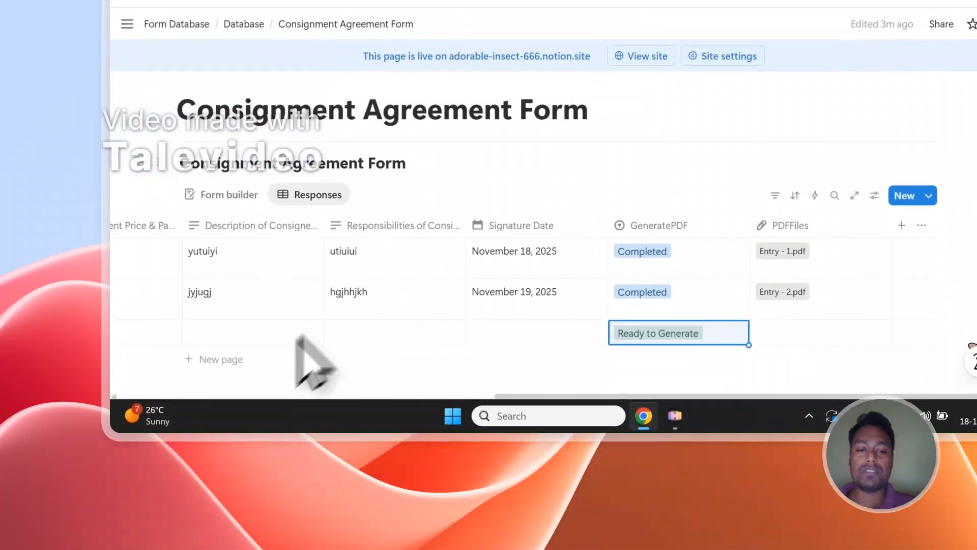
left_click(218, 471)
left_click(649, 479)
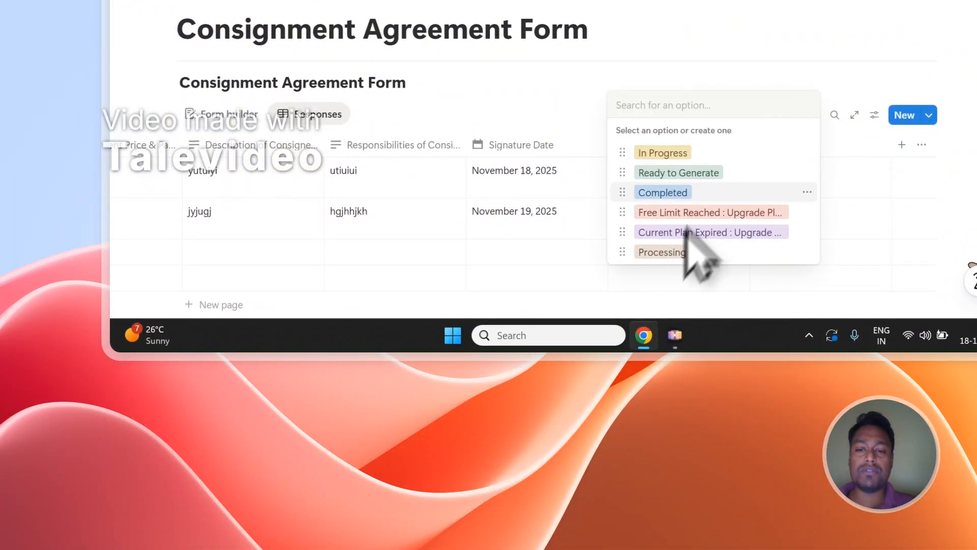
left_click(701, 173)
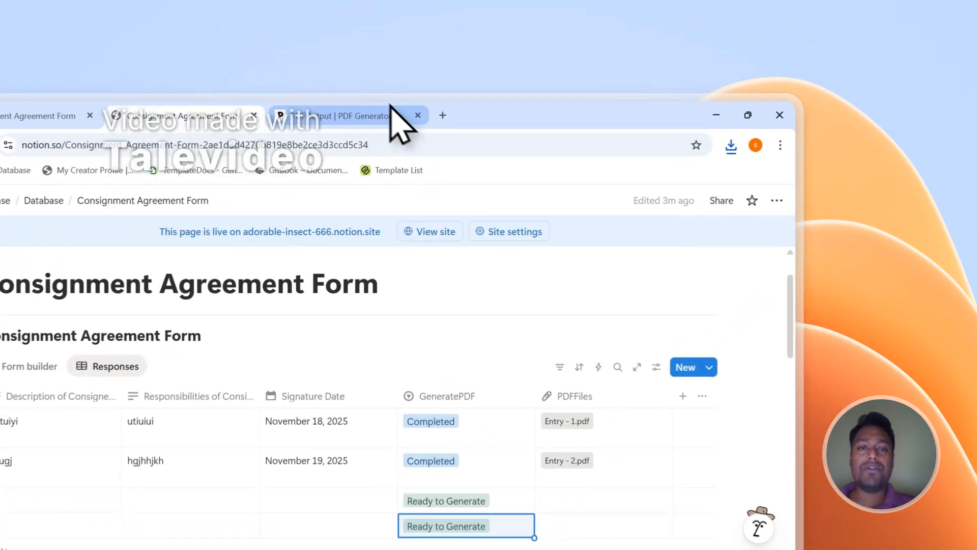
Review the database and document setup in PDFOutput alongside the Notion form and its responses table.
left_click(478, 74)
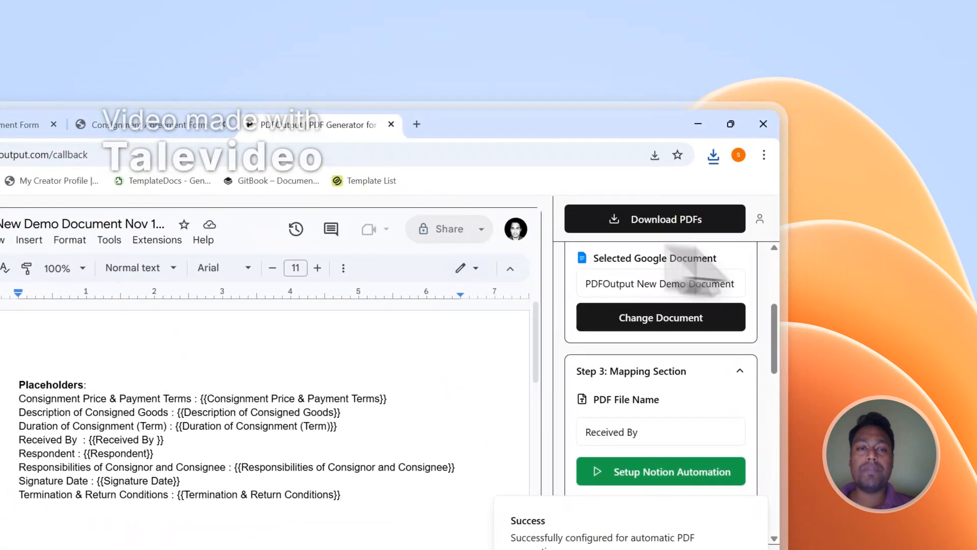
scroll(647, 358, "up", 5)
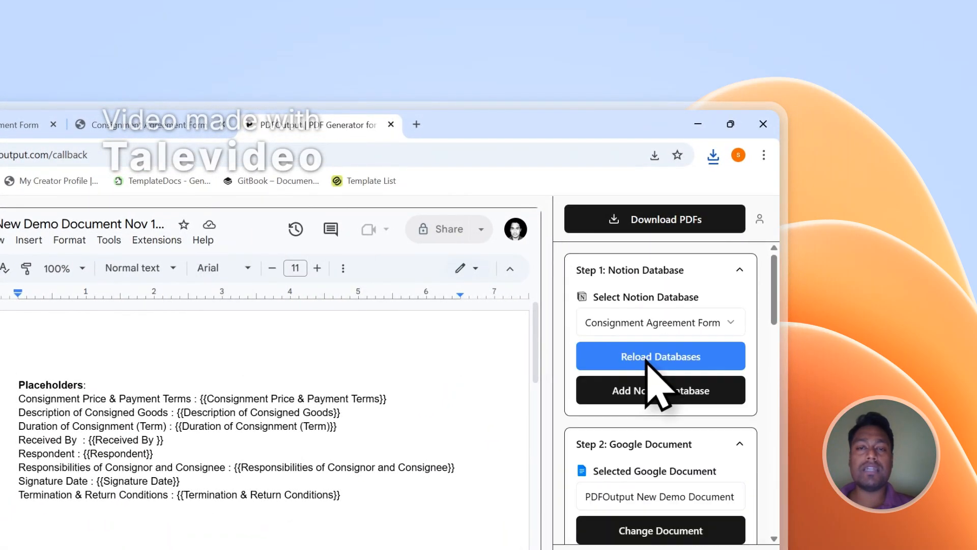
left_click(97, 125)
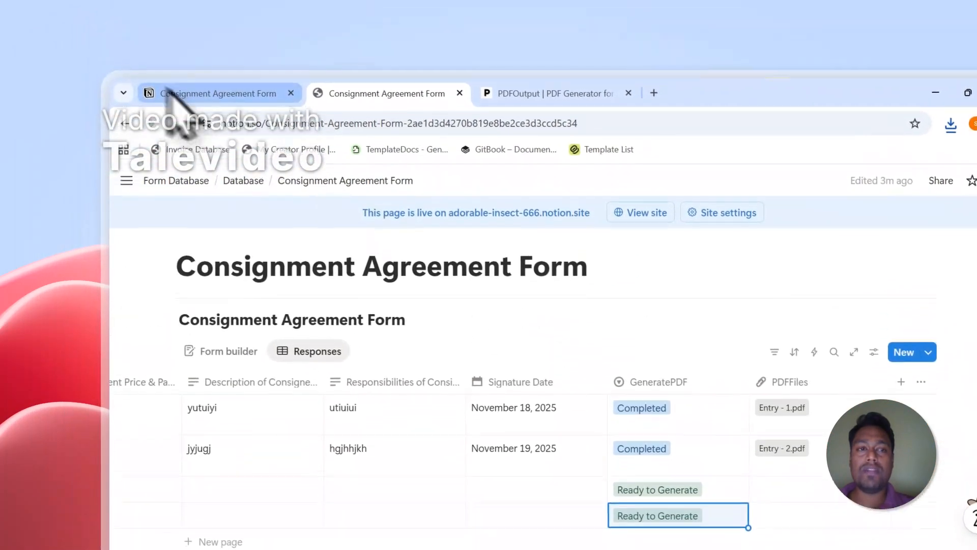
left_click(170, 11)
left_click(409, 9)
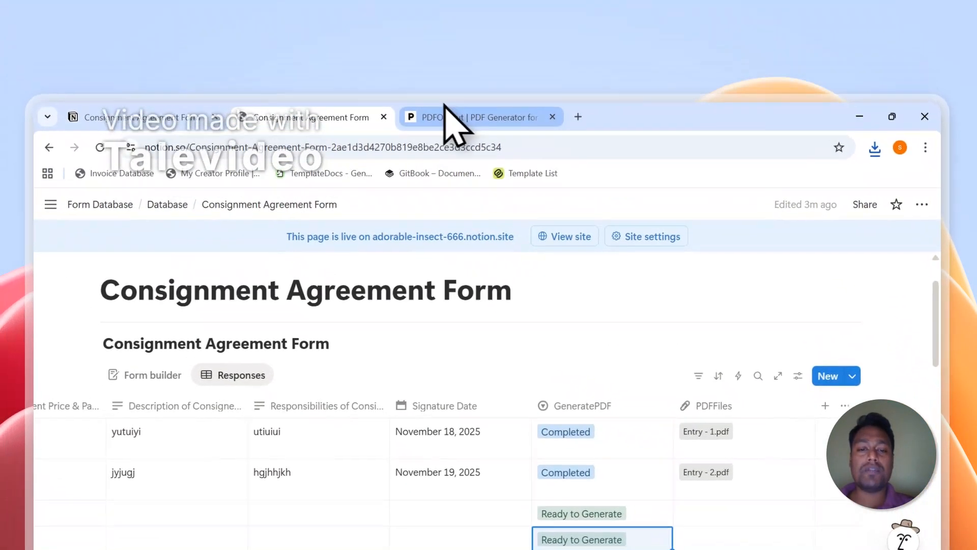
Return to PDFOutput, close its support chat and sign out of the account.
left_click(402, 1)
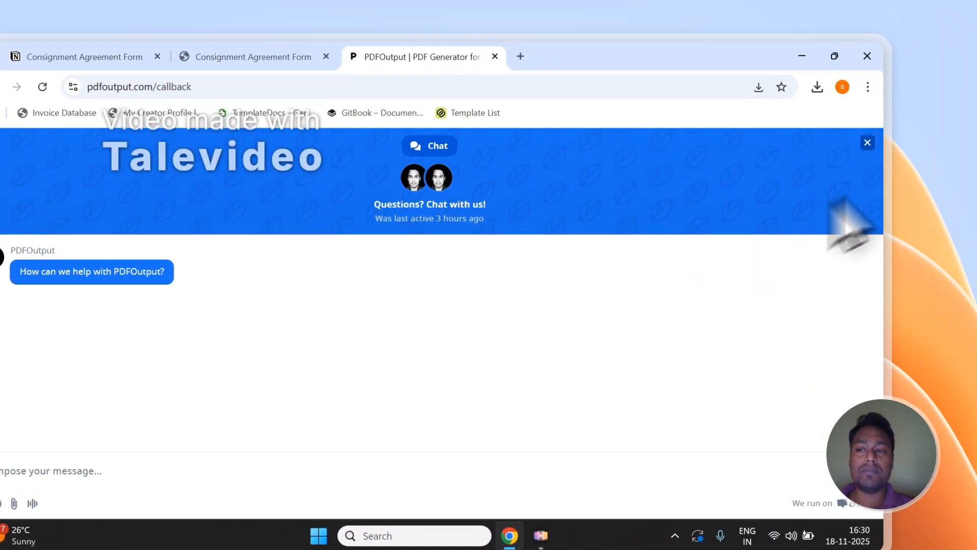
left_click(776, 180)
left_click(770, 183)
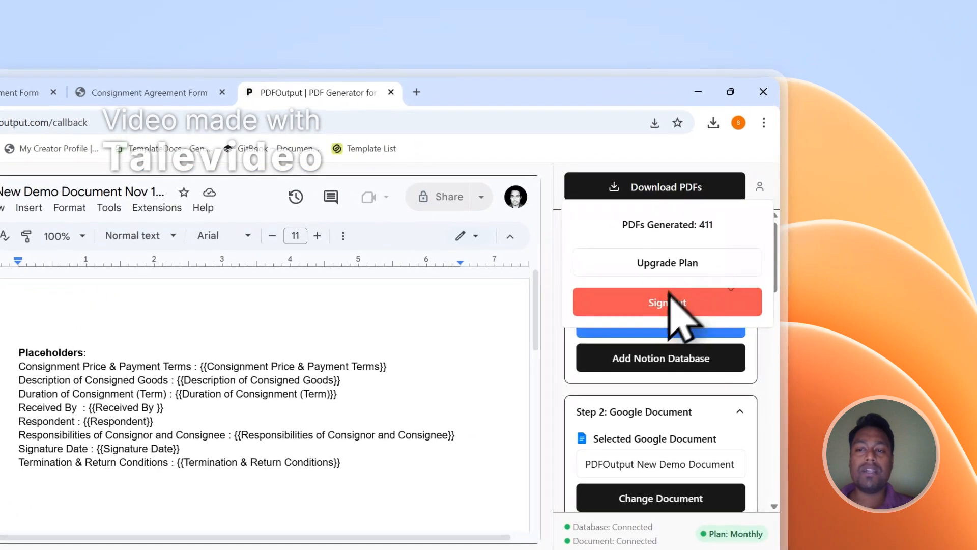
left_click(677, 304)
Open the Contact page from the PDFOutput website footer and view its Send Message form.
left_click_drag(774, 191, 775, 532)
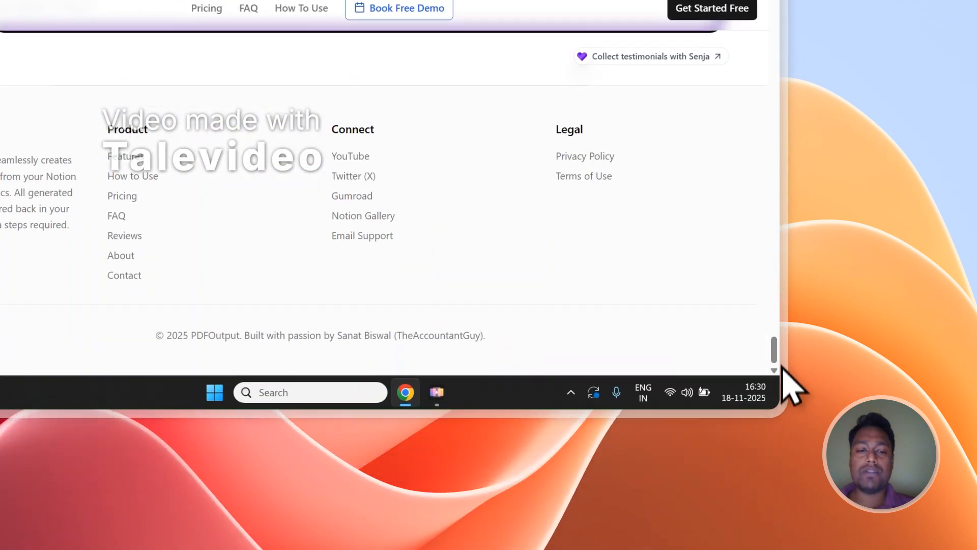
left_click(215, 226)
scroll(218, 261, "down", 3)
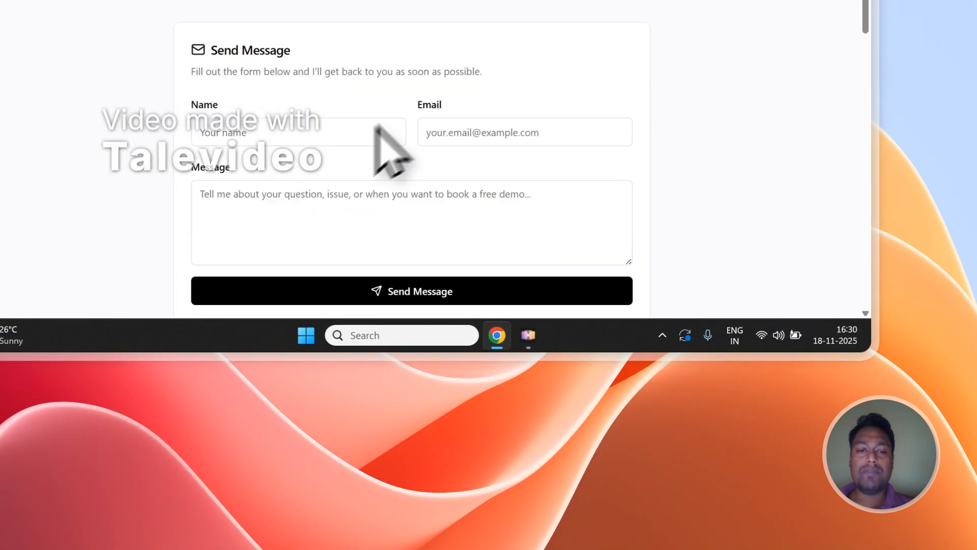